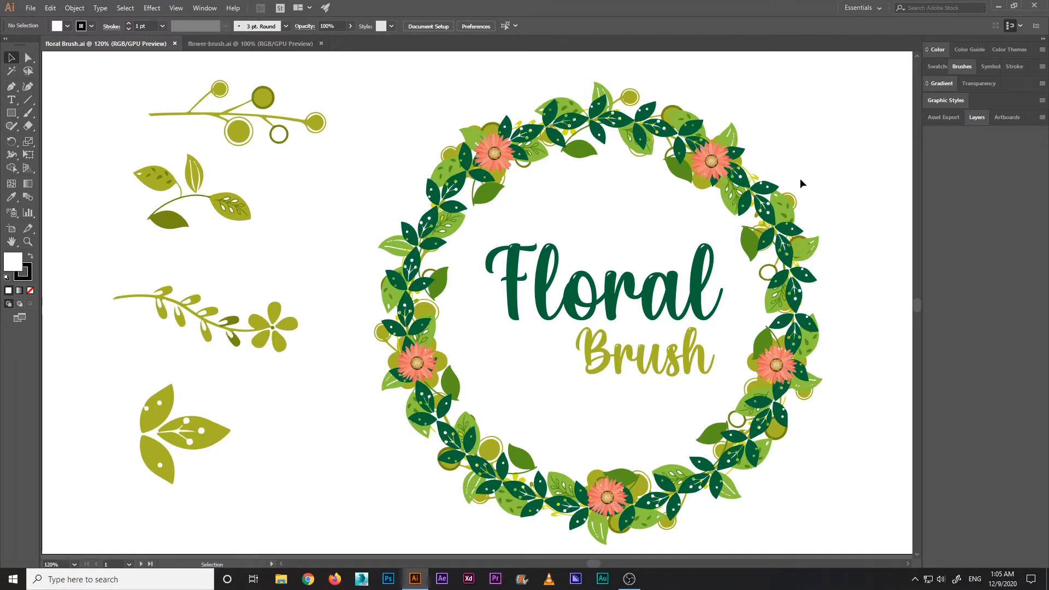
Create a new blank document with the default settings
key("ctrl+n")
key("Return")
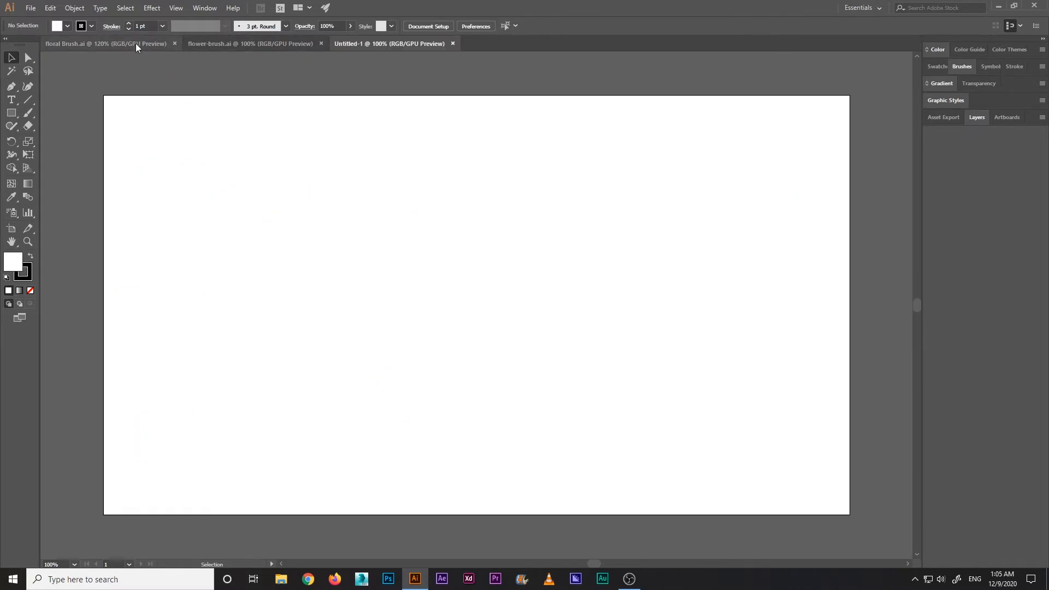
Examine the wreath and plant artwork in floral Brush.ai and the decorative borders and mandala in flower-brush.ai
left_click(135, 44)
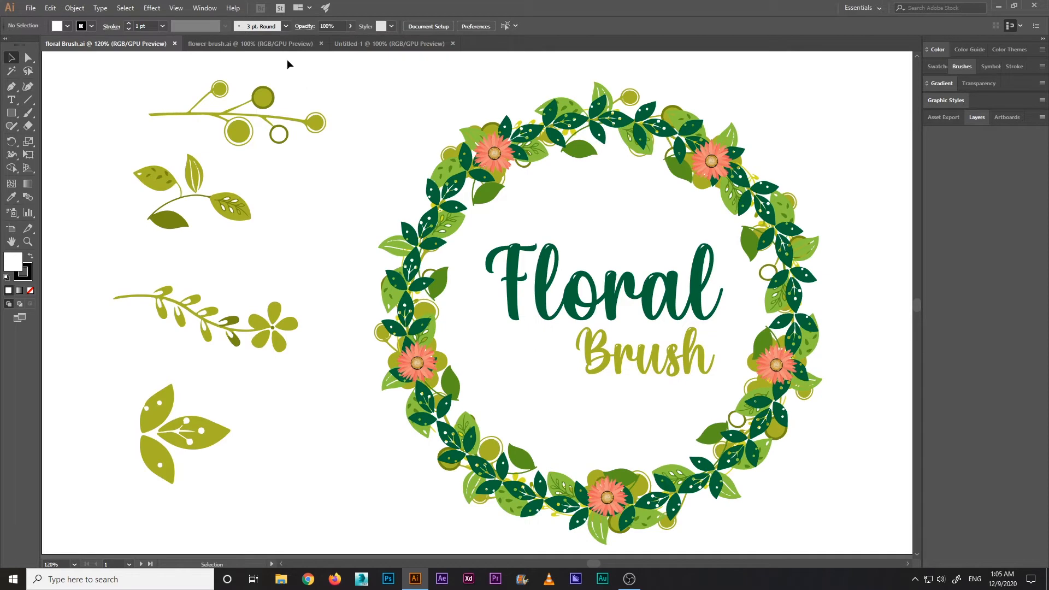
left_click(265, 45)
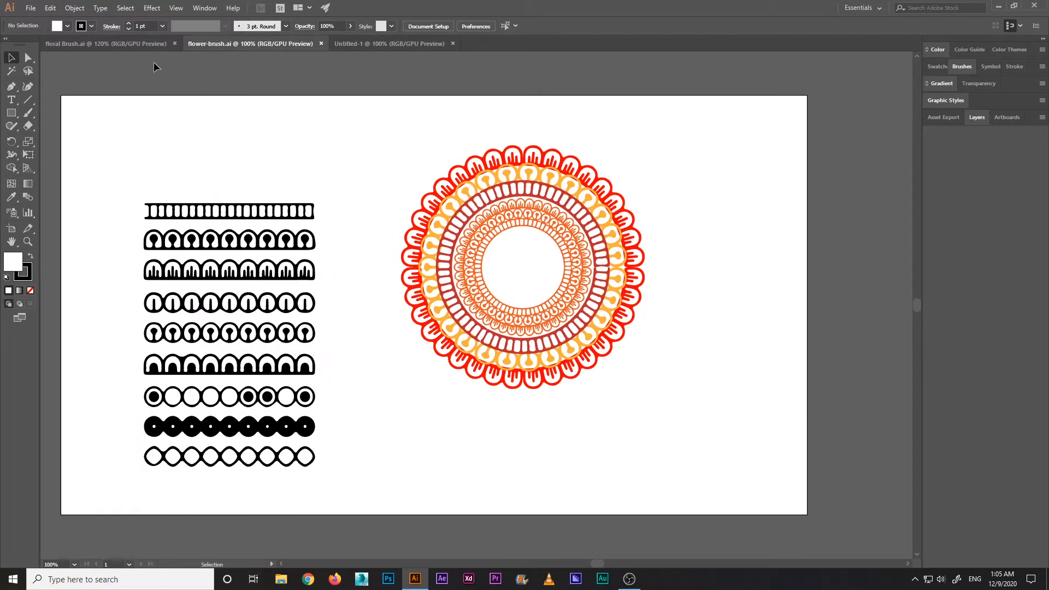
left_click(137, 45)
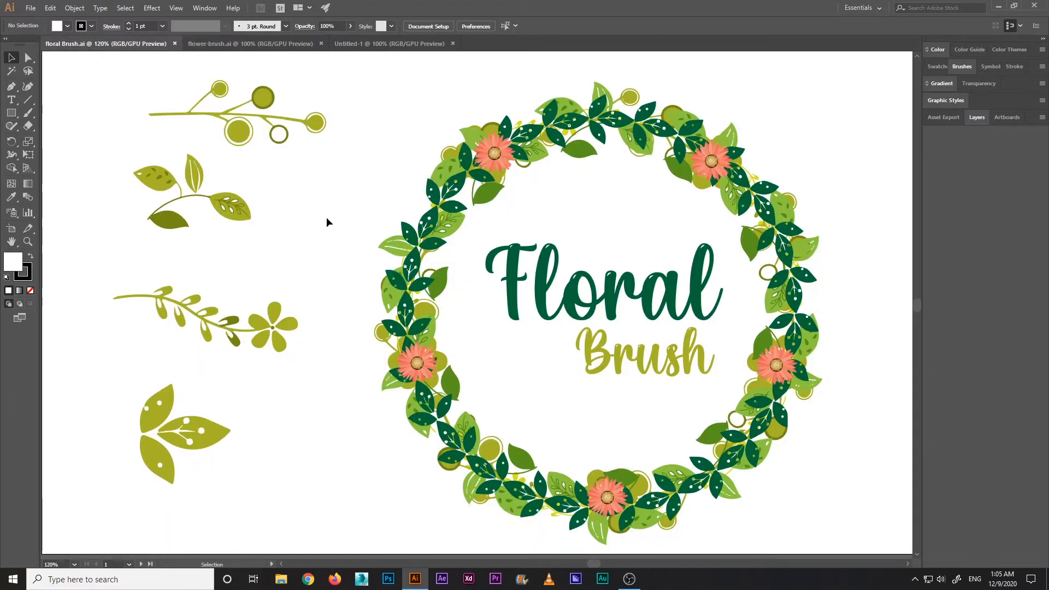
left_click_drag(269, 237, 445, 236)
key("ctrl+minus")
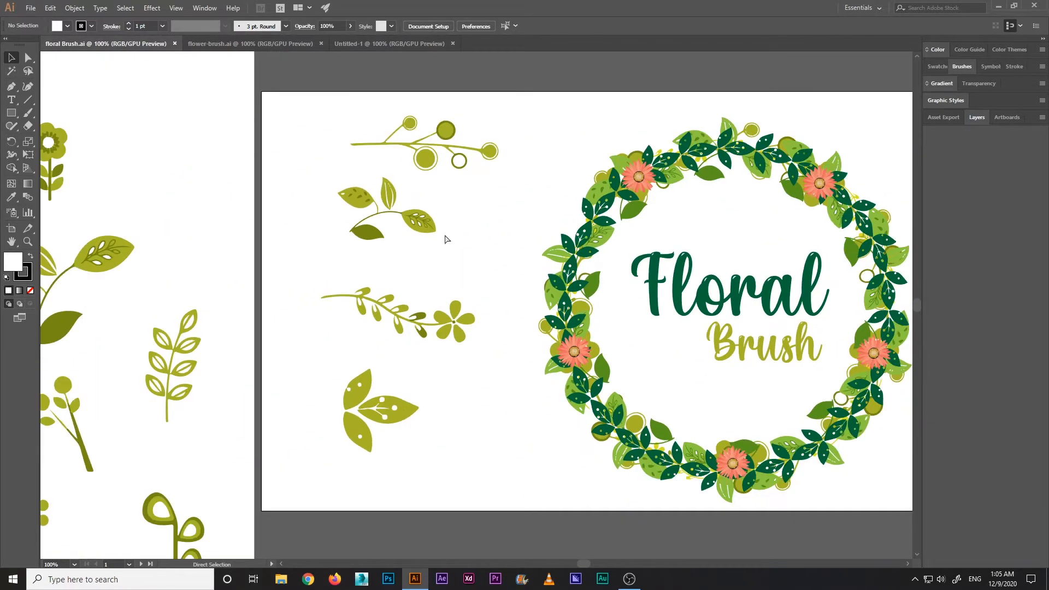
scroll(616, 245, "left", 5)
key("ctrl+minus")
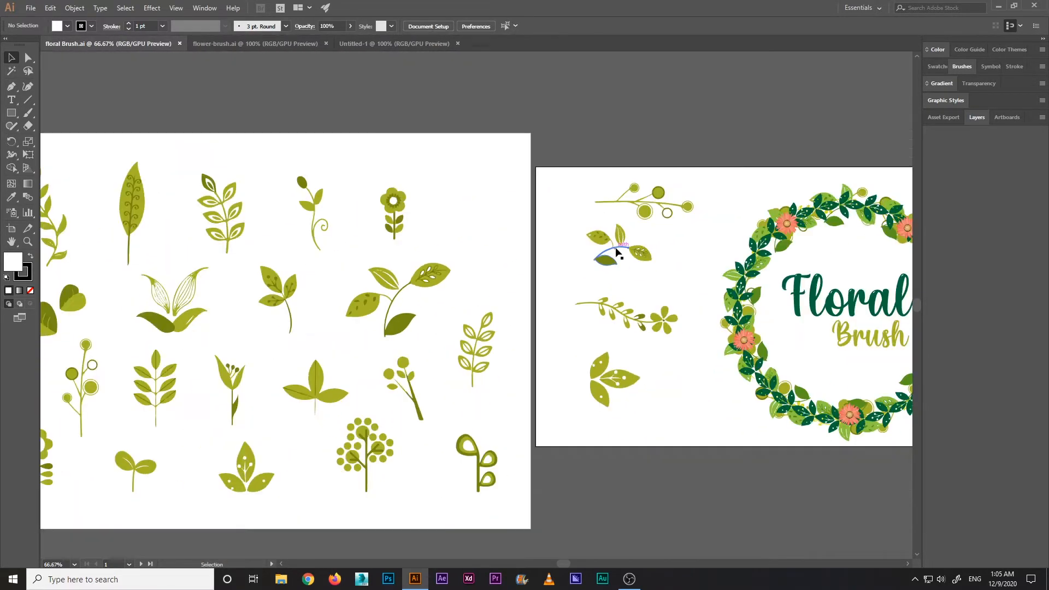
left_click_drag(553, 239, 668, 232)
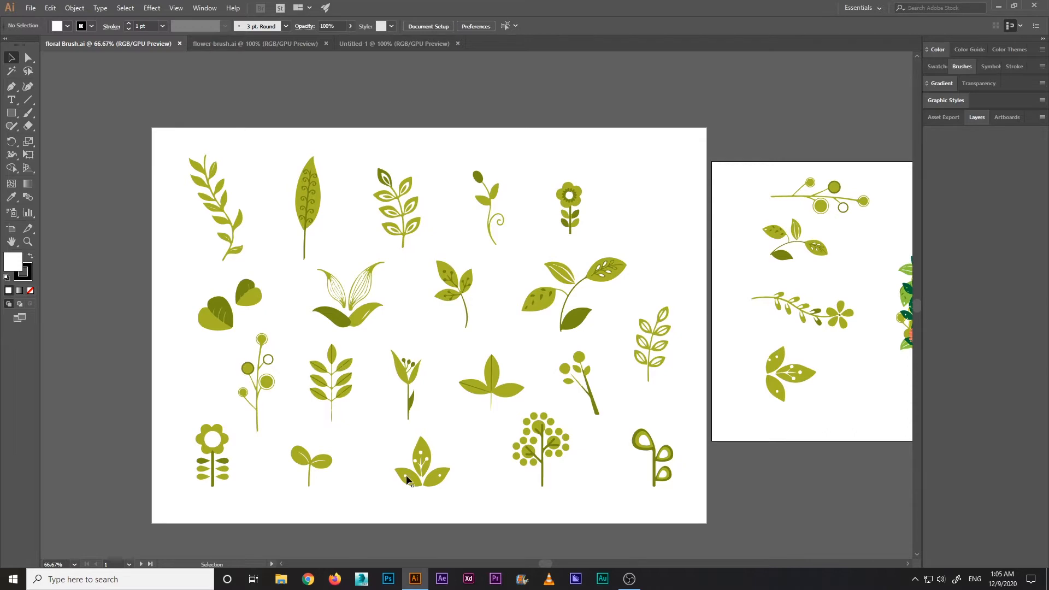
left_click_drag(654, 402, 315, 392)
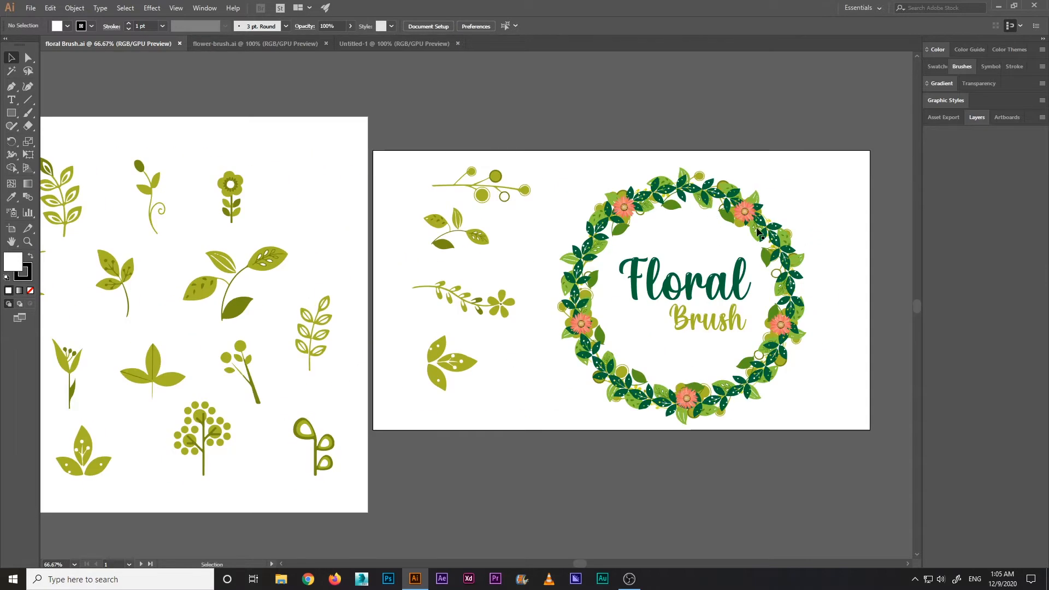
left_click_drag(274, 346, 466, 328)
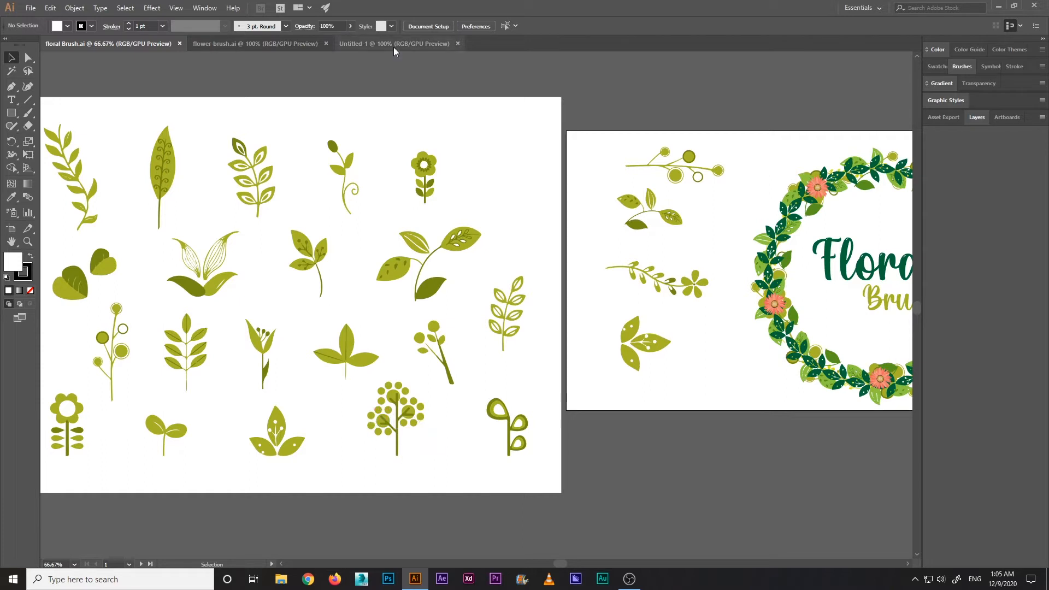
Copy the four horizontal plant motifs beside the wreath in floral Brush.ai into the new untitled document
left_click_drag(605, 132, 573, 412)
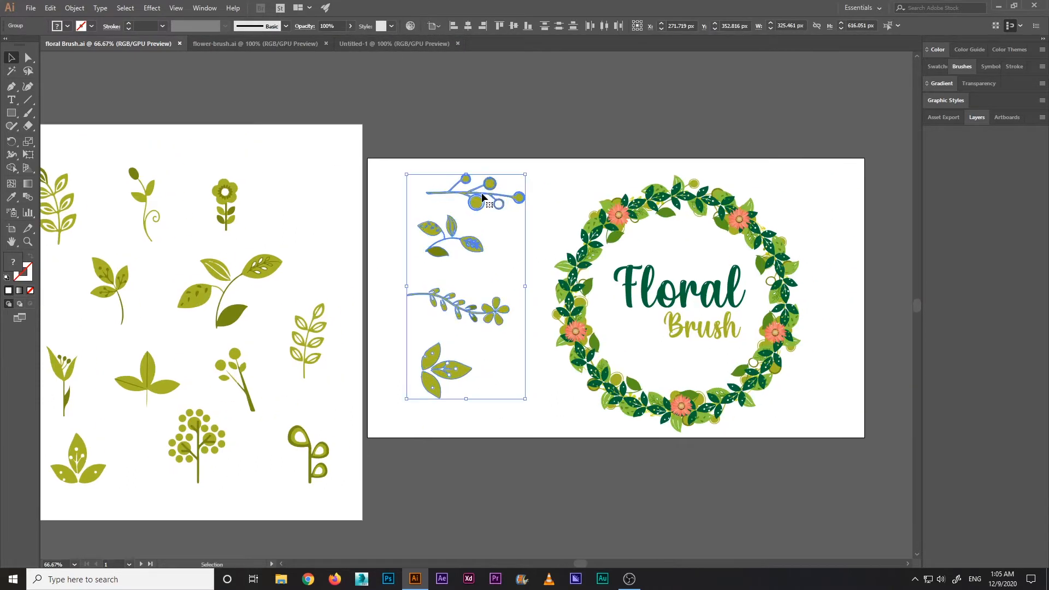
key("v")
left_click_drag(433, 296, 213, 329)
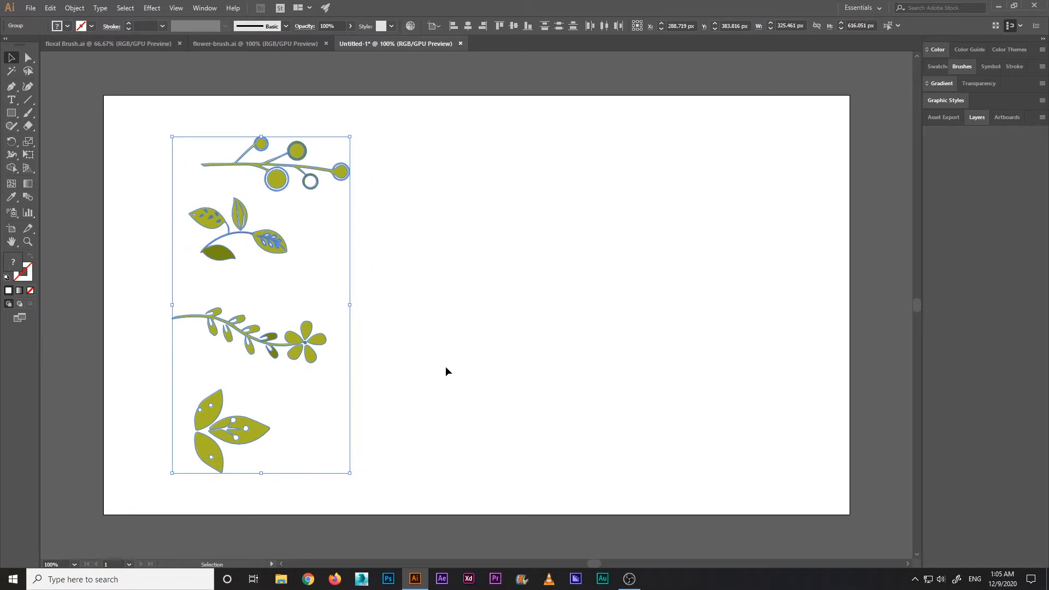
left_click(445, 367)
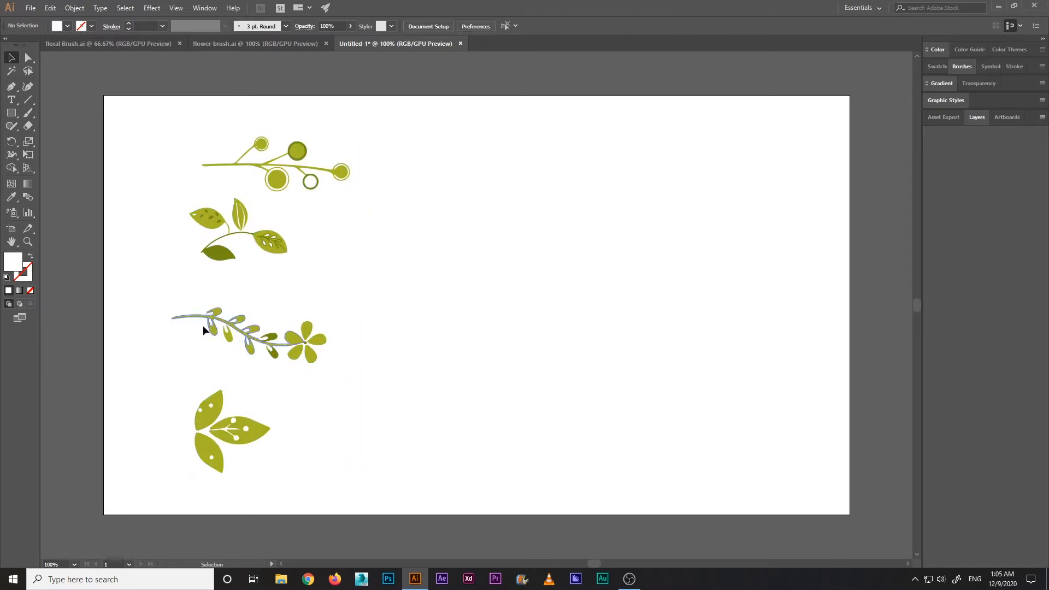
Rotate the flower sprig 90 degrees so it stands upright and move it clear of the other plants
left_click_drag(153, 305, 340, 367)
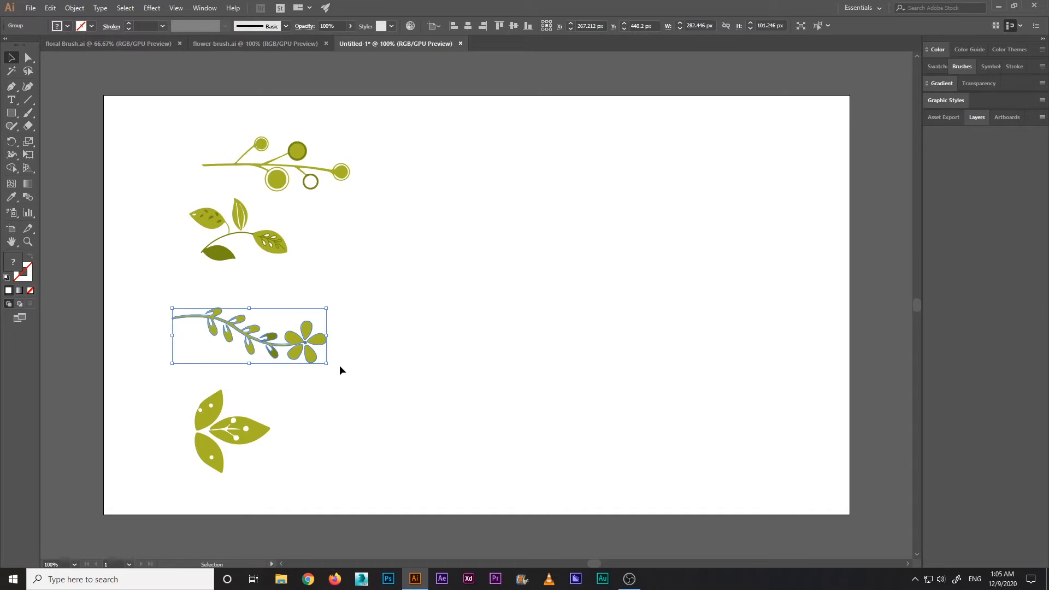
left_click_drag(329, 364, 269, 233)
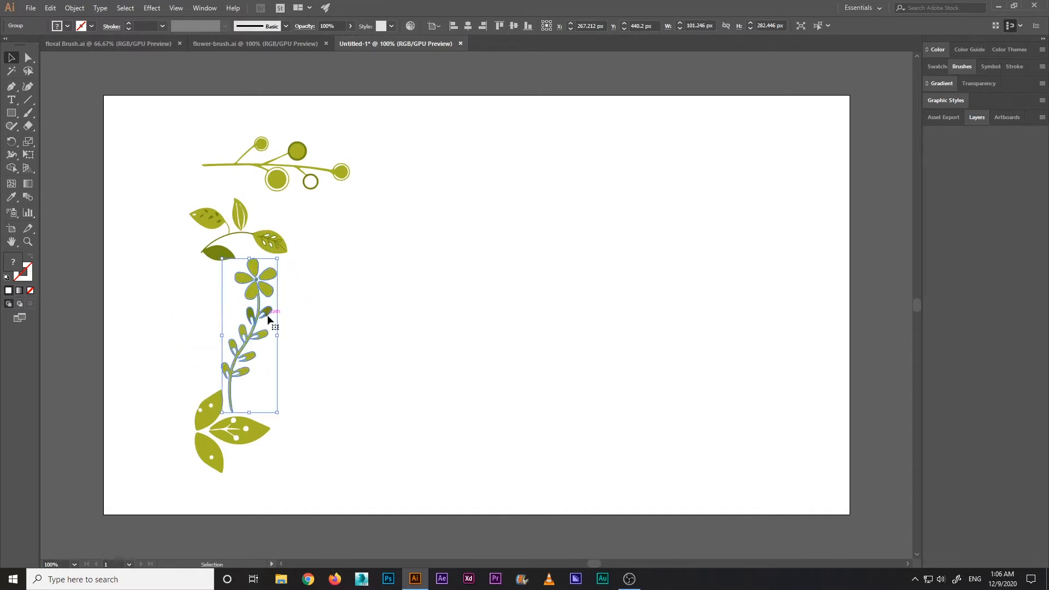
left_click_drag(268, 319, 361, 314)
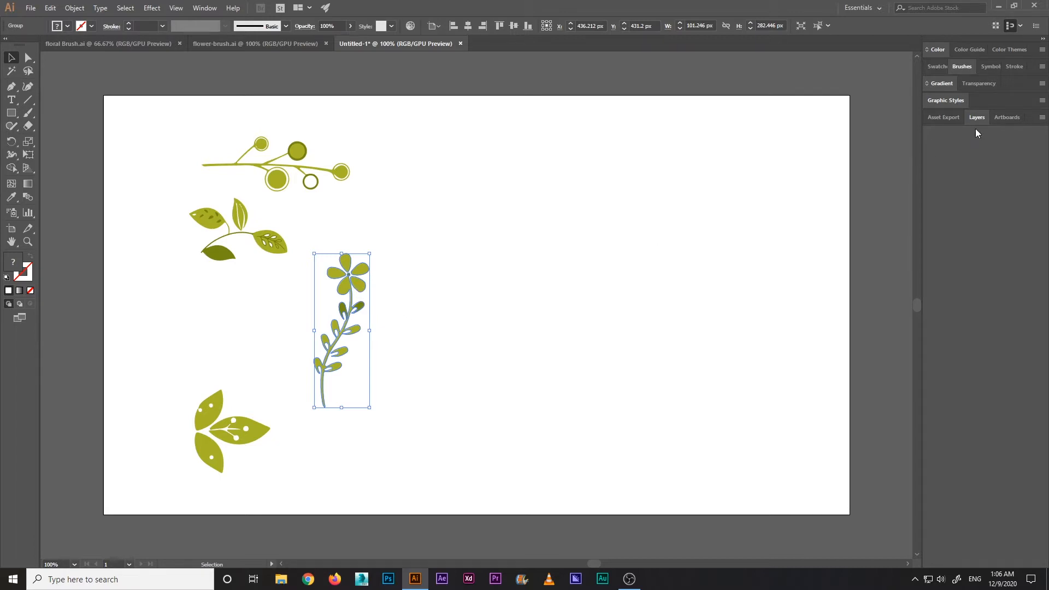
Display the document's brushes
left_click(958, 68)
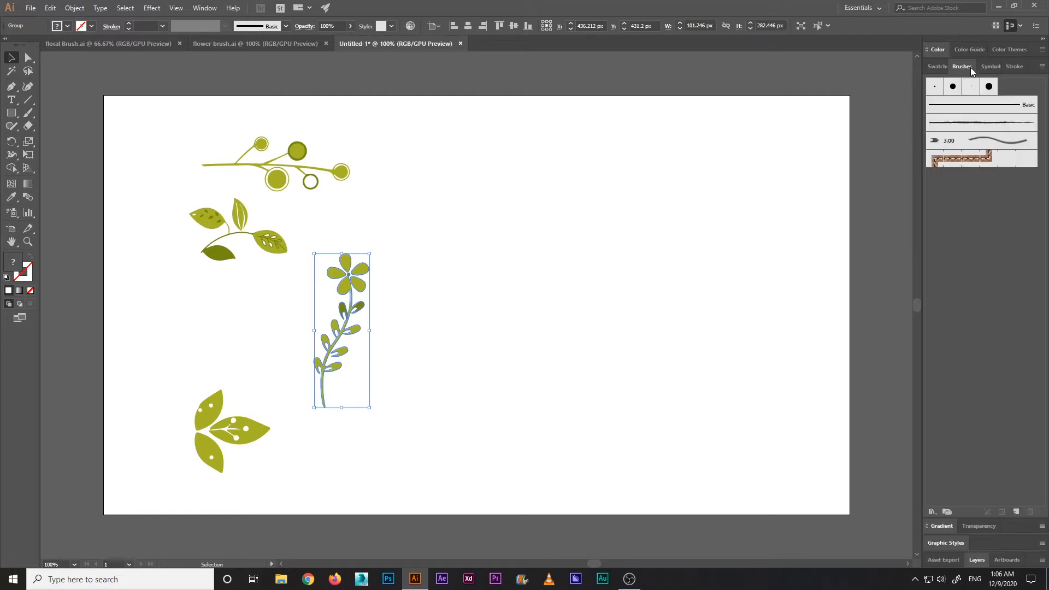
left_click(205, 7)
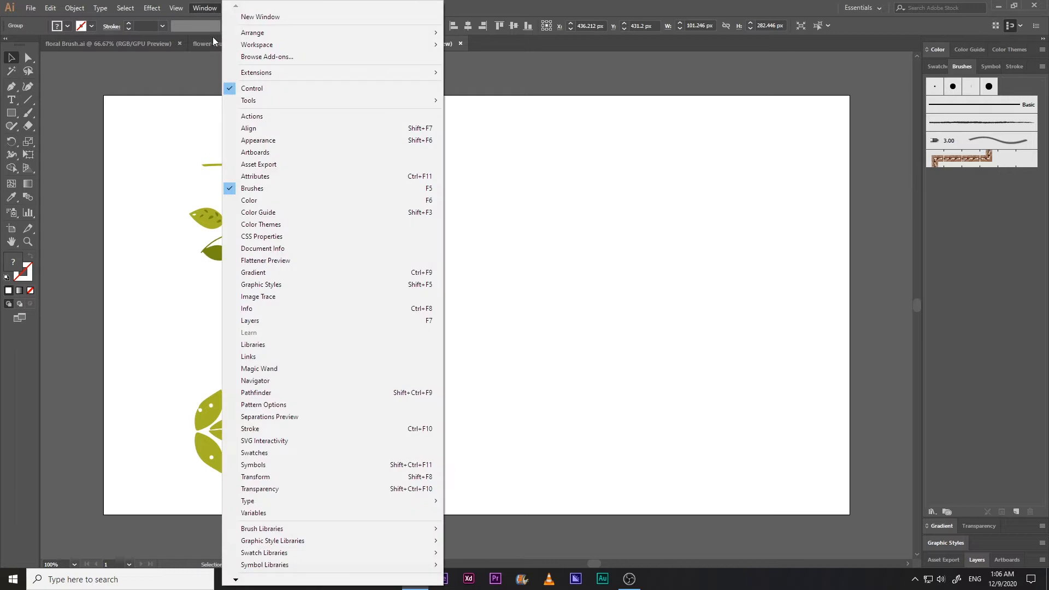
left_click(263, 190)
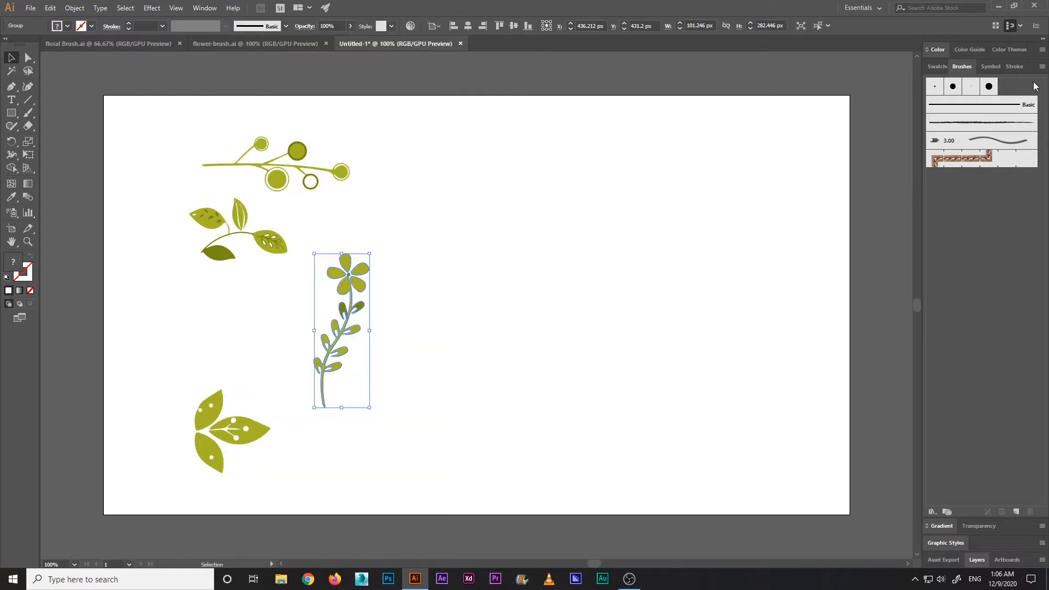
Try making a pattern brush from the upright flower sprig, inspect its preview, and cancel the brush options
left_click(299, 290)
left_click(363, 374)
mouse_move(355, 269)
left_mouse_down()
mouse_move(607, 328)
mouse_move(920, 286)
mouse_move(942, 270)
left_mouse_up()
left_click_drag(657, 131, 619, 124)
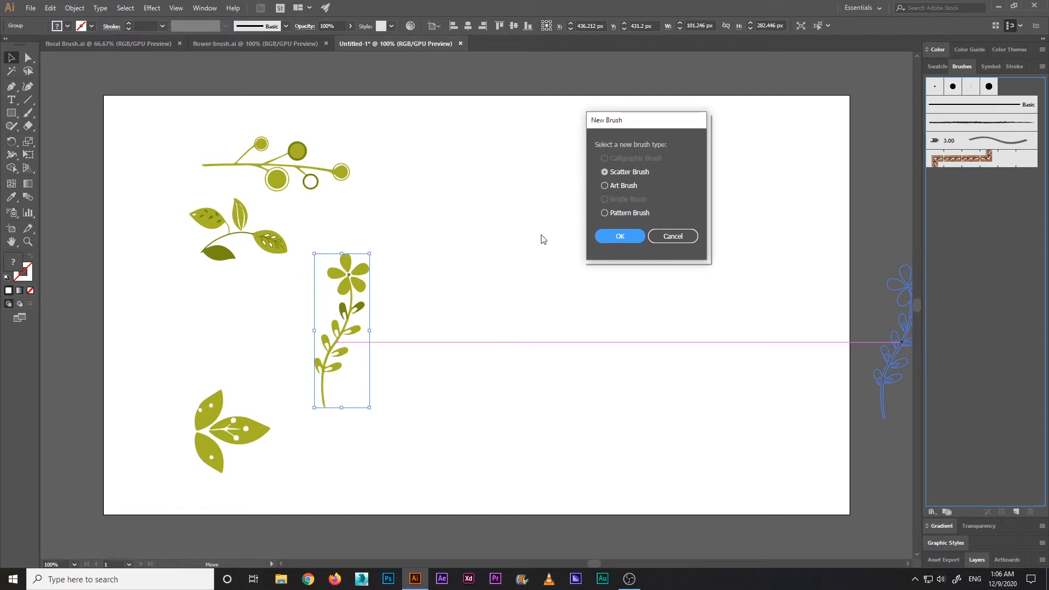
left_click(631, 213)
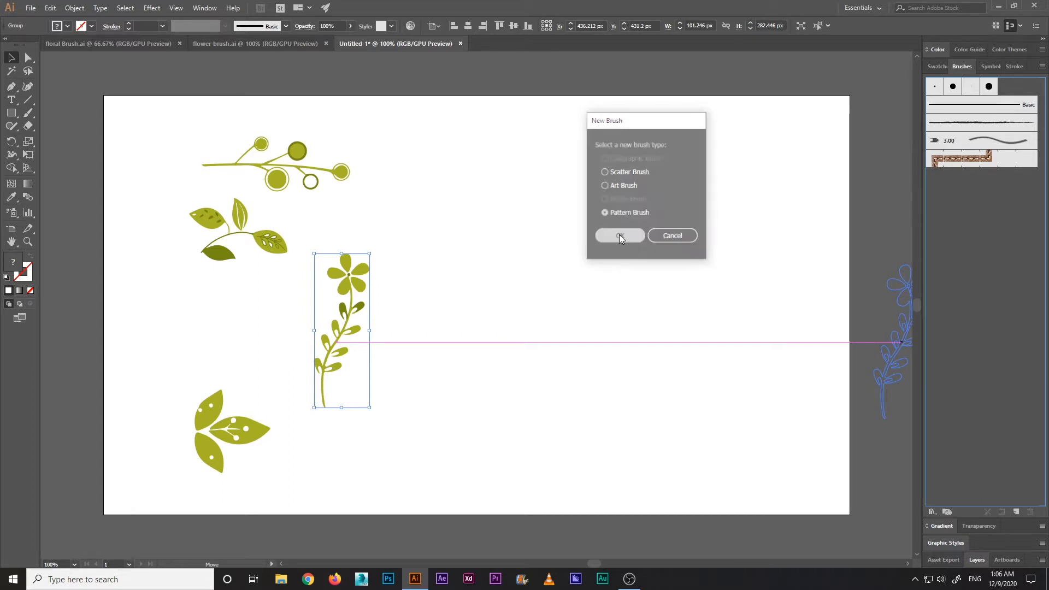
left_click(619, 236)
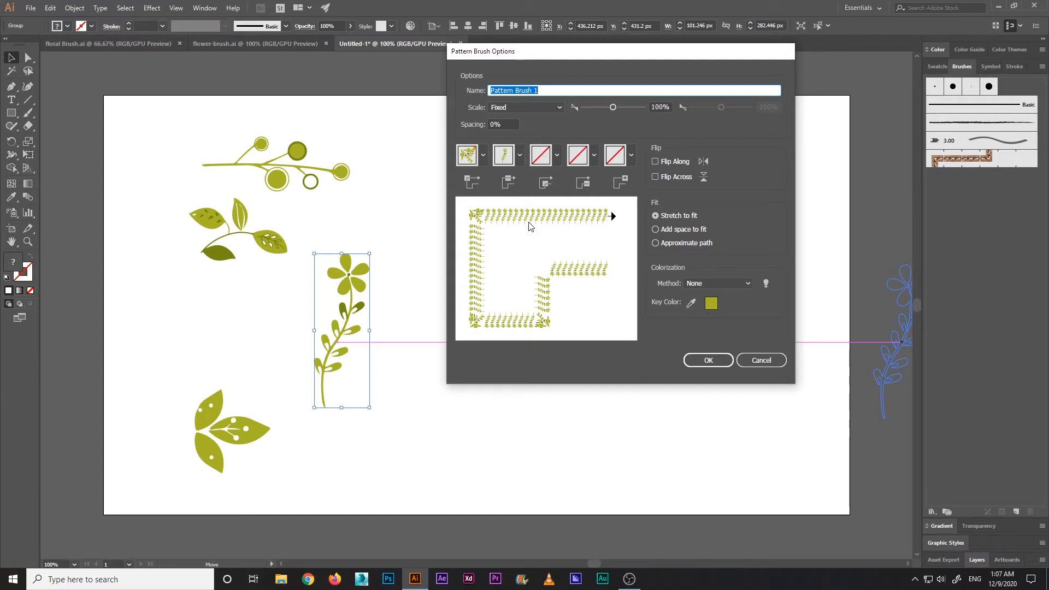
left_click(769, 362)
Undo the flower sprig's move and rotation
key("ctrl+z")
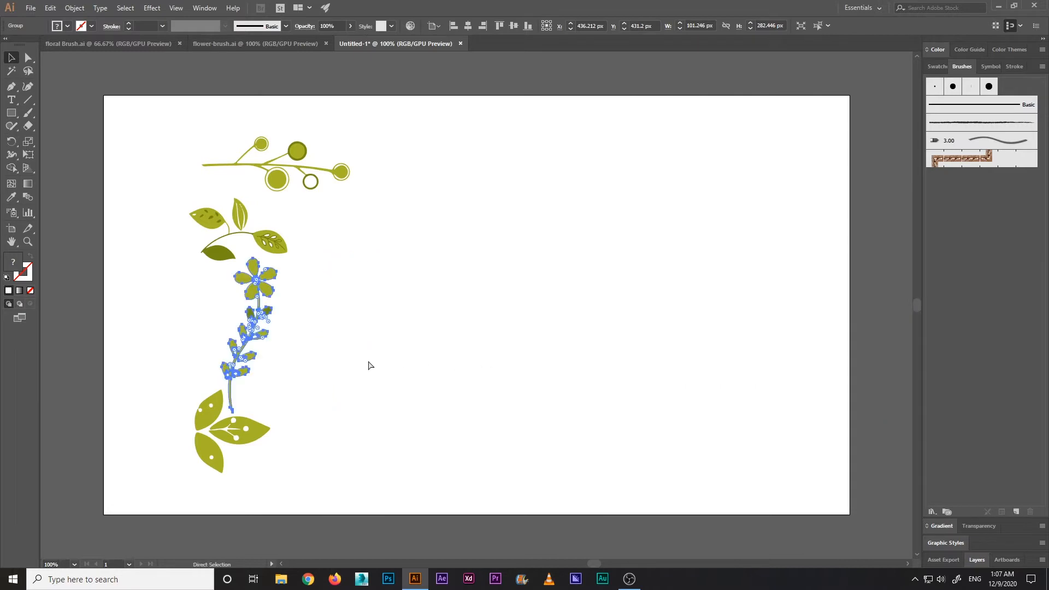
key("ctrl+z")
key("v")
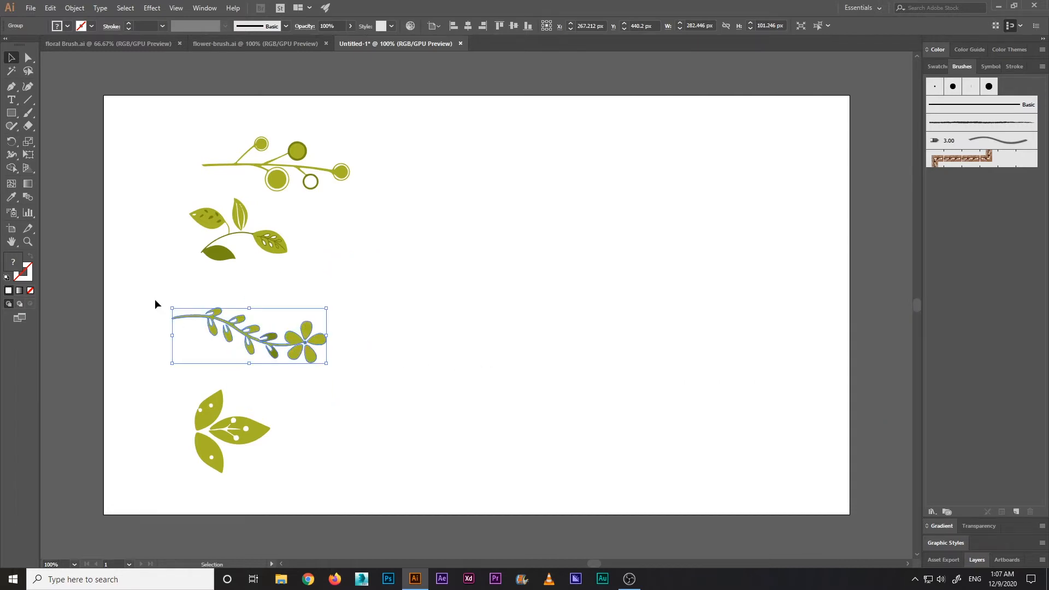
Create a pattern brush from the horizontal flower sprig, keeping the default brush options
left_click(156, 299)
left_click_drag(147, 298, 355, 362)
mouse_move(317, 345)
left_mouse_down()
mouse_move(432, 359)
mouse_move(1004, 340)
mouse_move(1009, 350)
left_mouse_up()
left_click(615, 214)
left_click(622, 236)
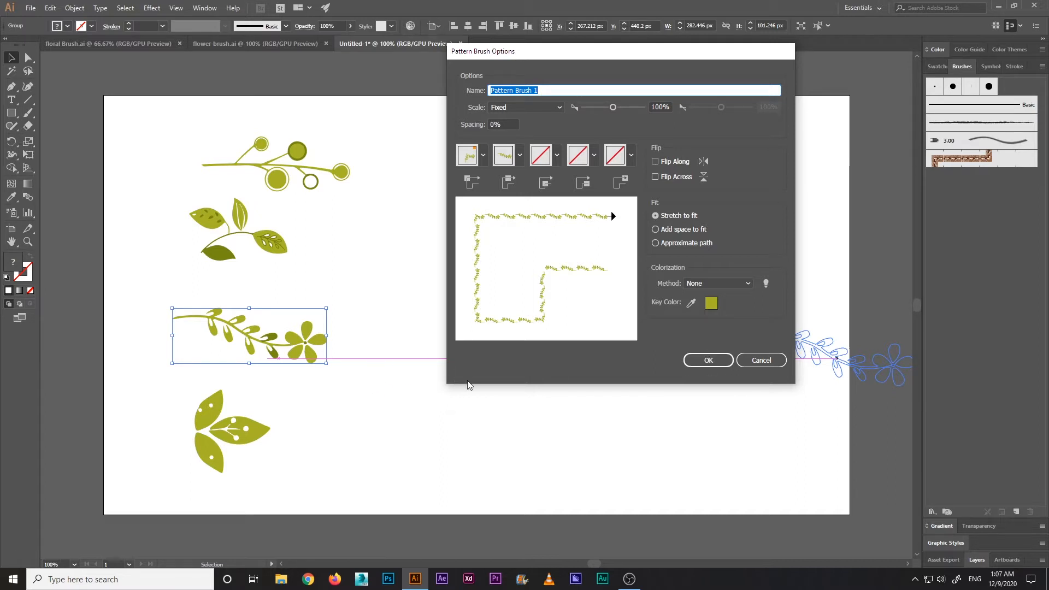
left_click(710, 360)
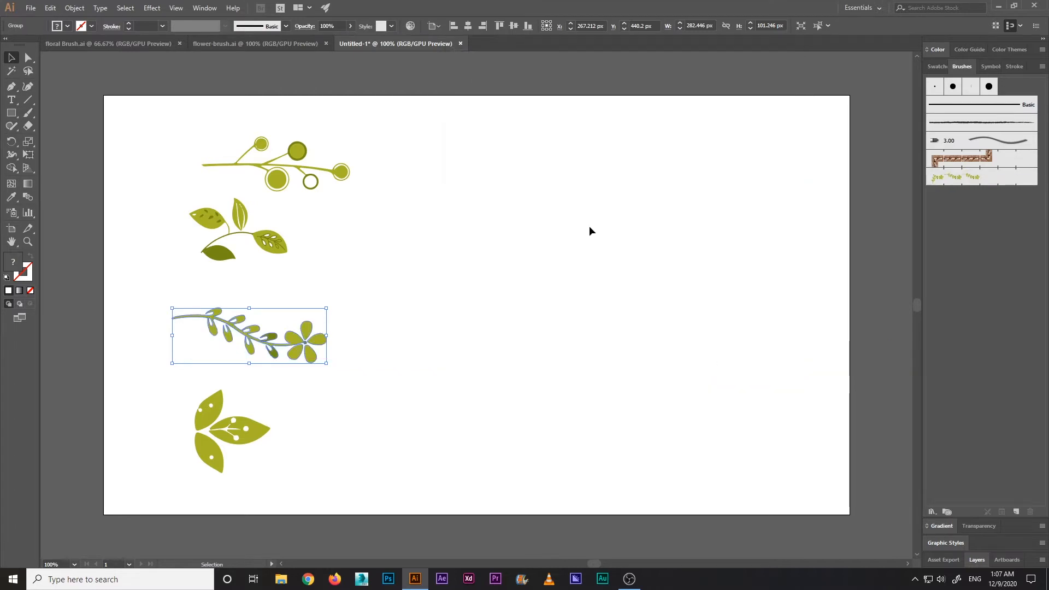
Draw a circle about 496 px in diameter in the empty area beside the plant motifs
left_click(73, 148)
left_click(11, 112)
left_click(49, 137)
left_click_drag(471, 177, 742, 364)
left_click(11, 57)
Give the circle no fill and a black stroke
key("shift+x")
left_click(92, 26)
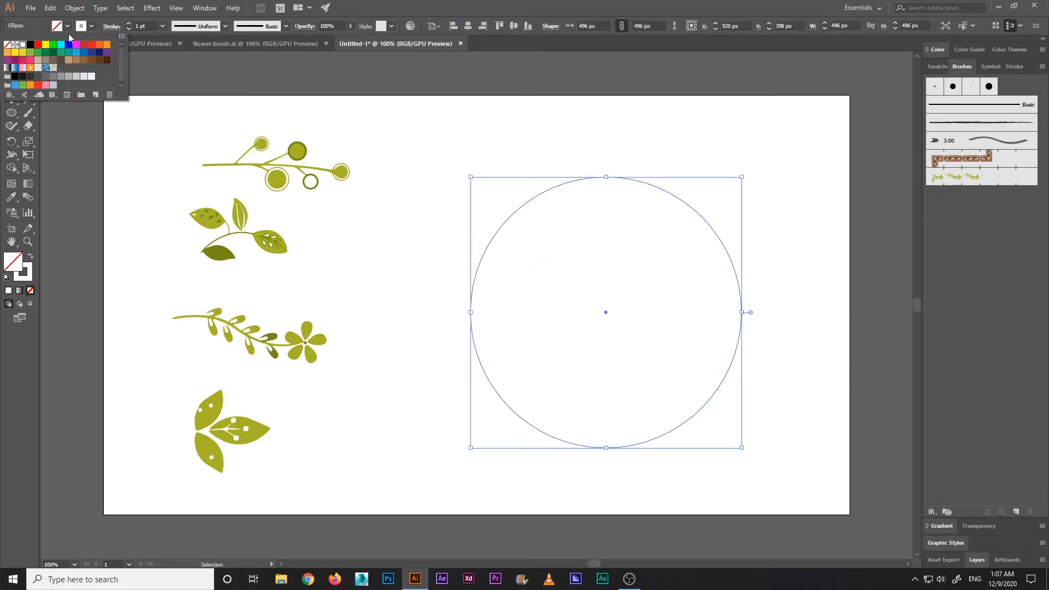
left_click(28, 48)
left_click(619, 10)
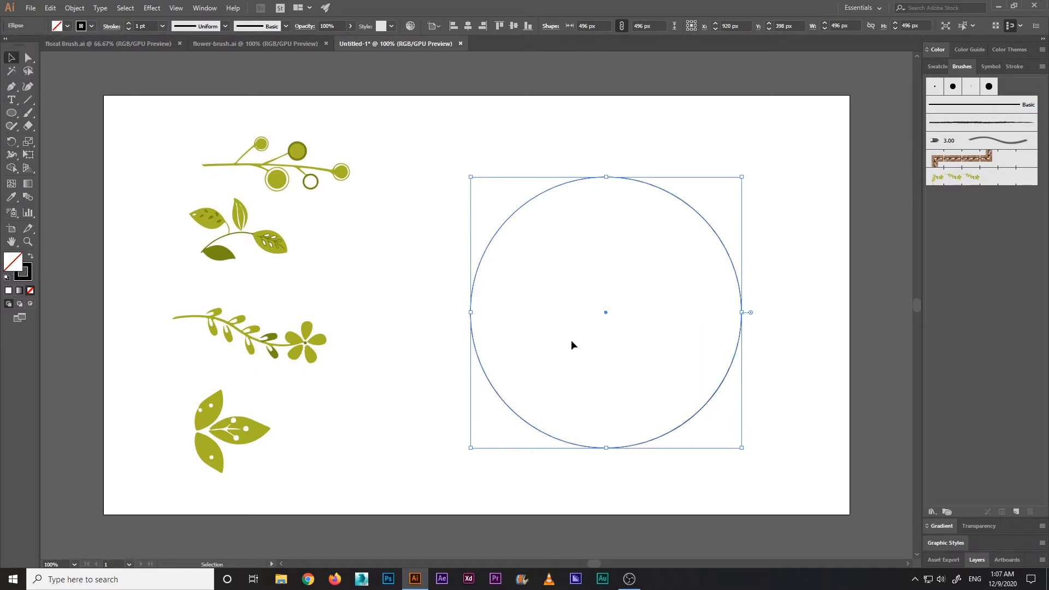
Apply the flower sprig pattern brush to the circle
left_click_drag(499, 153, 680, 233)
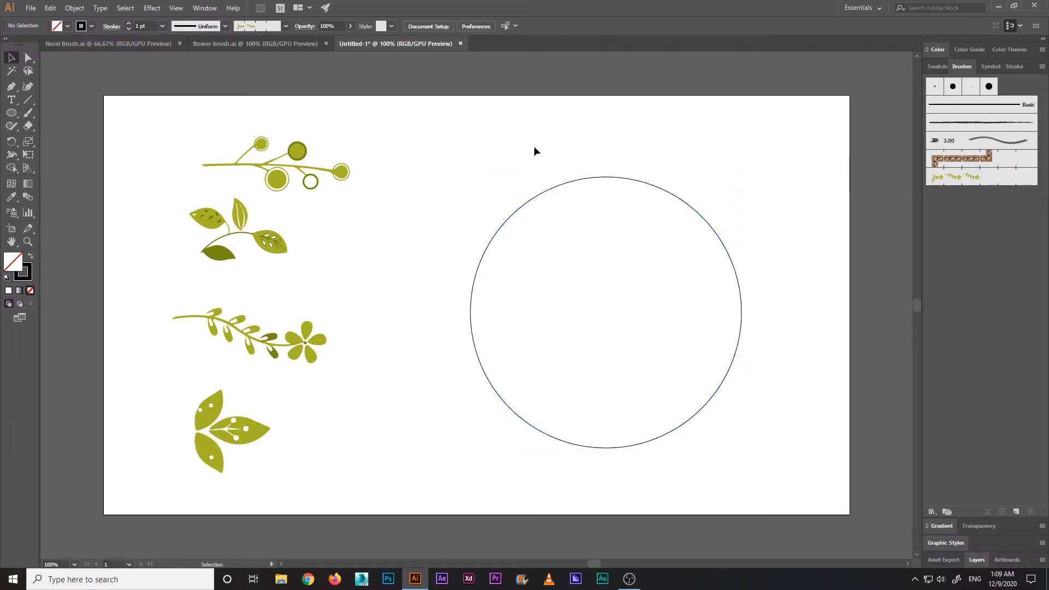
left_click_drag(492, 145, 806, 399)
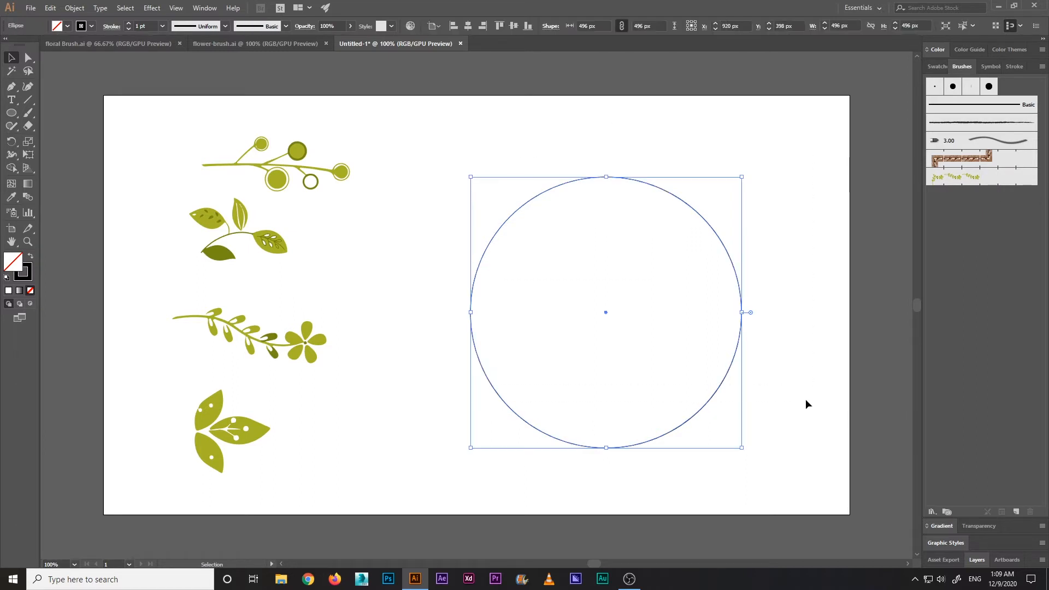
left_click(991, 182)
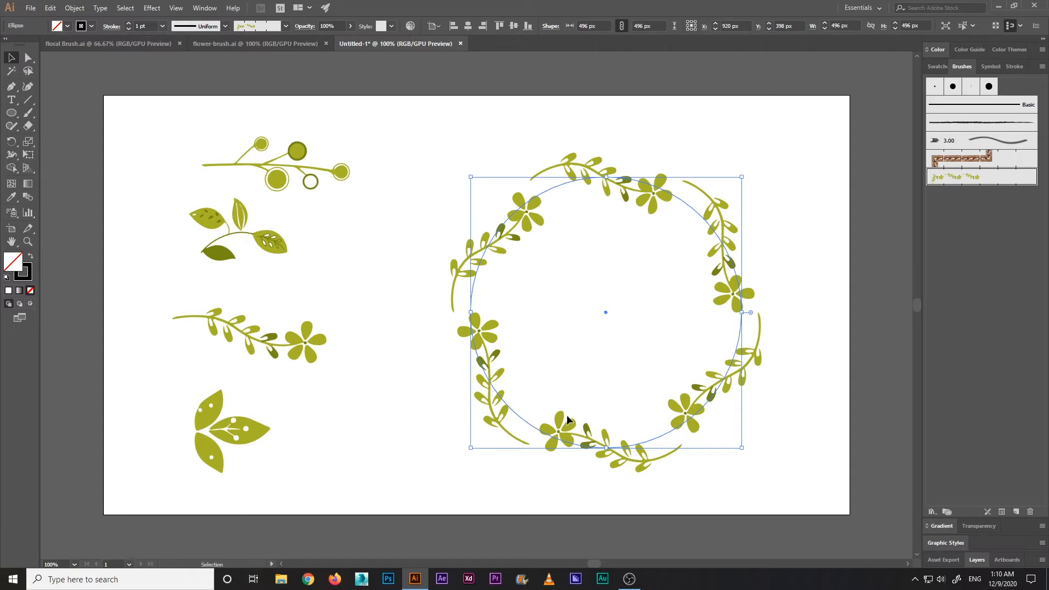
Reduce the flower sprig pattern brush's scale to 59%, previewing it on the circle
double_click(972, 179)
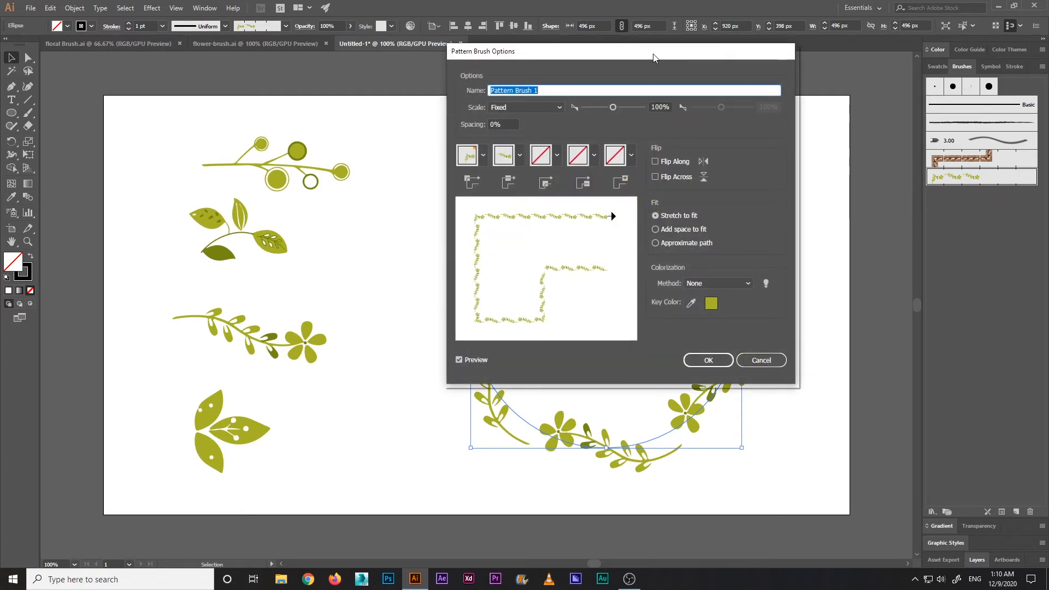
mouse_move(654, 58)
left_mouse_down()
mouse_move(235, 163)
mouse_move(269, 163)
left_mouse_up()
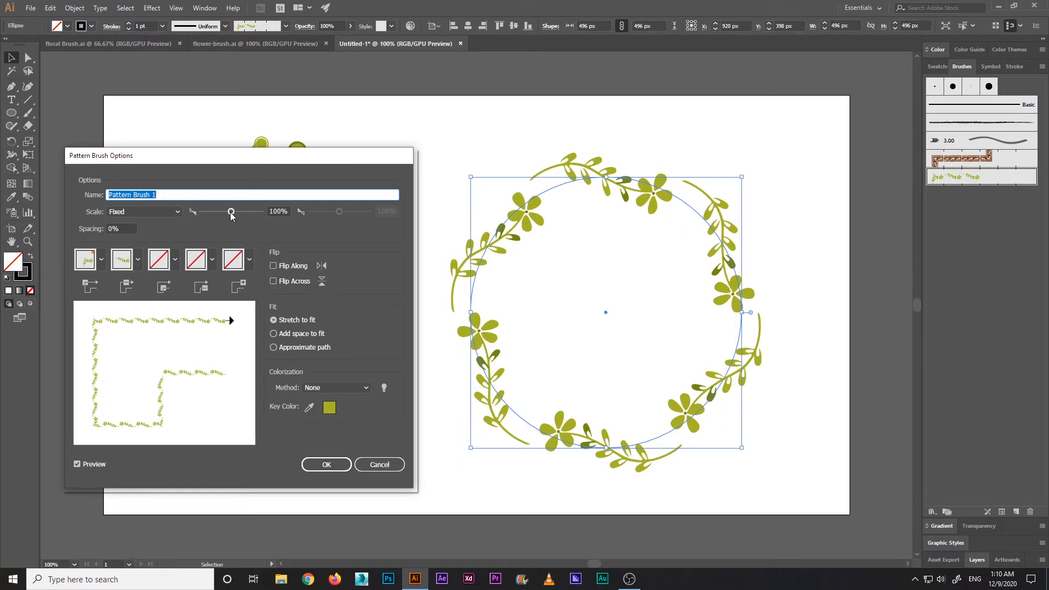
mouse_move(232, 214)
left_mouse_down()
mouse_move(213, 217)
mouse_move(244, 215)
mouse_move(219, 217)
left_mouse_up()
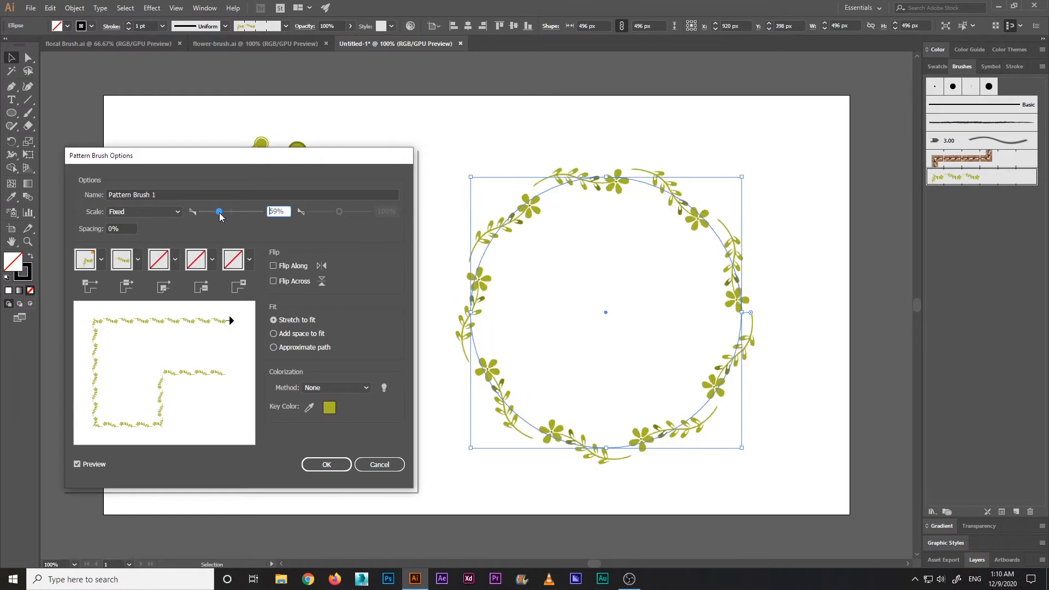
Try the Flip Along and Flip Across options on the flower sprig brush, then turn both off
left_click(274, 266)
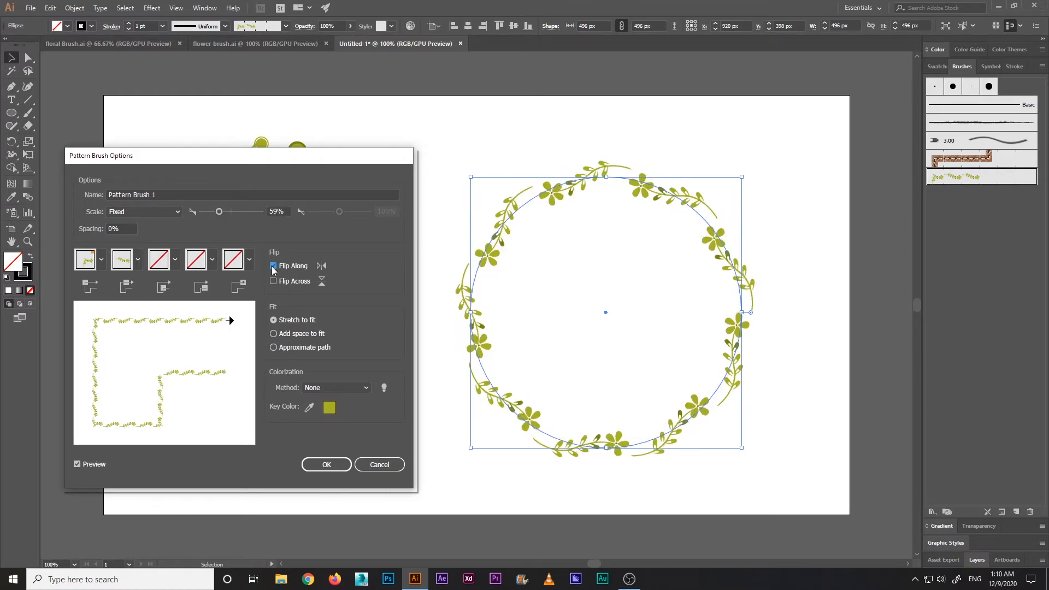
left_click(274, 282)
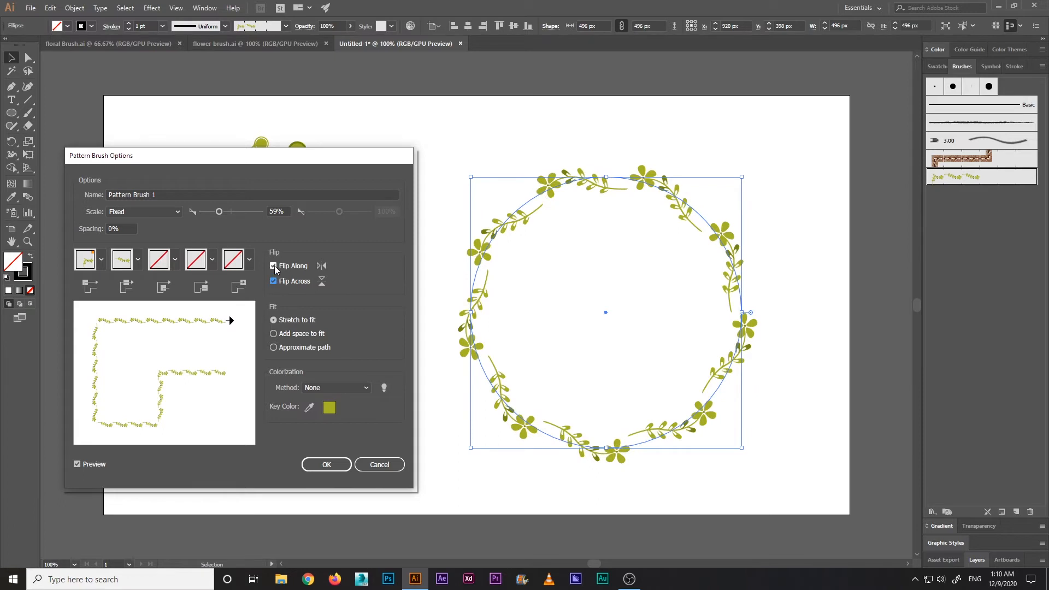
left_click(273, 266)
left_click(274, 281)
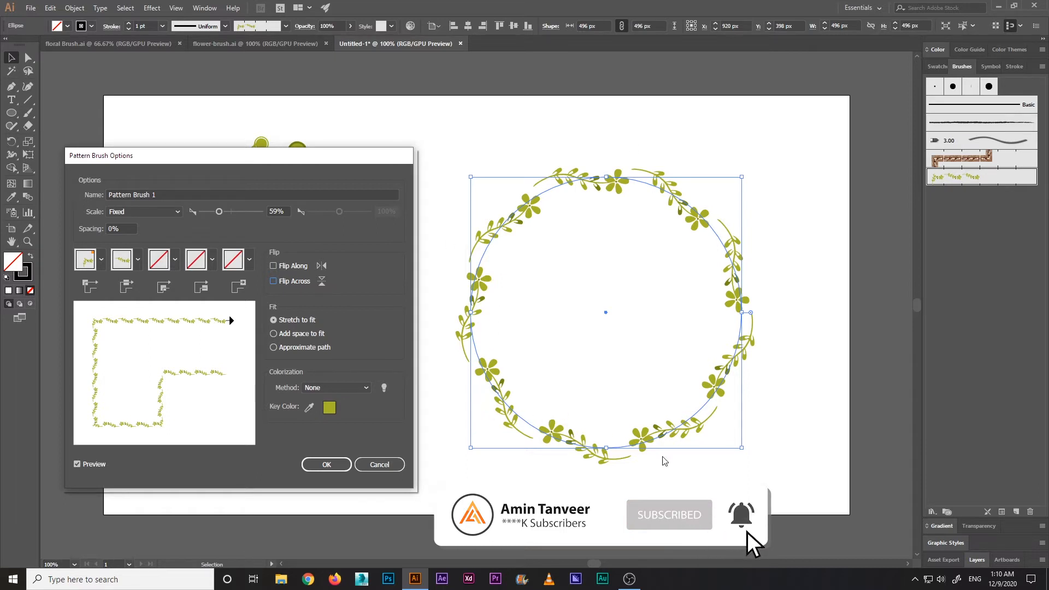
Try the Add space to fit and Approximate path fits, then return to Stretch to fit
left_click(301, 334)
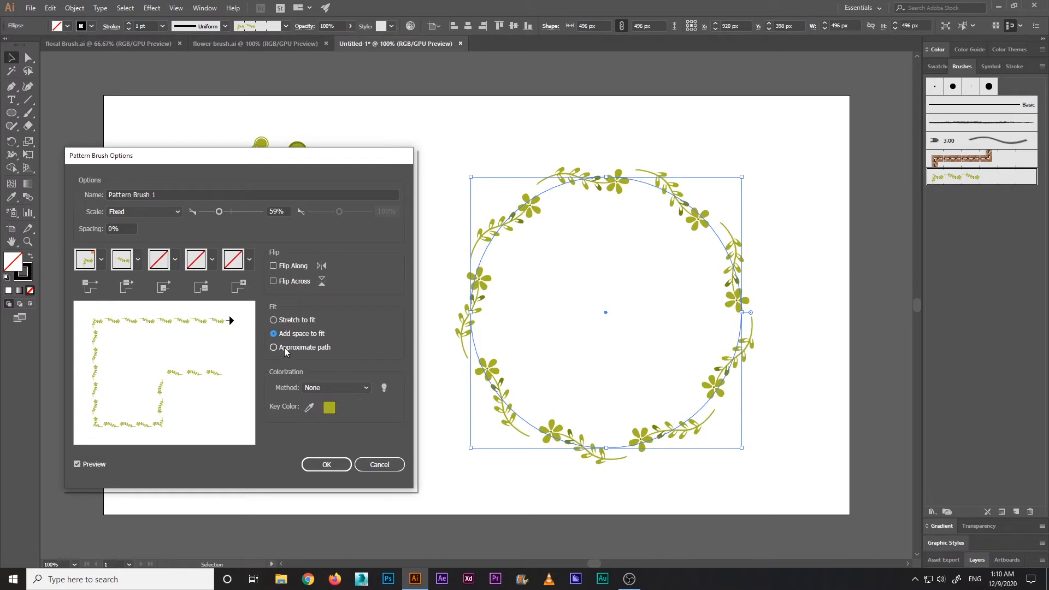
left_click(284, 349)
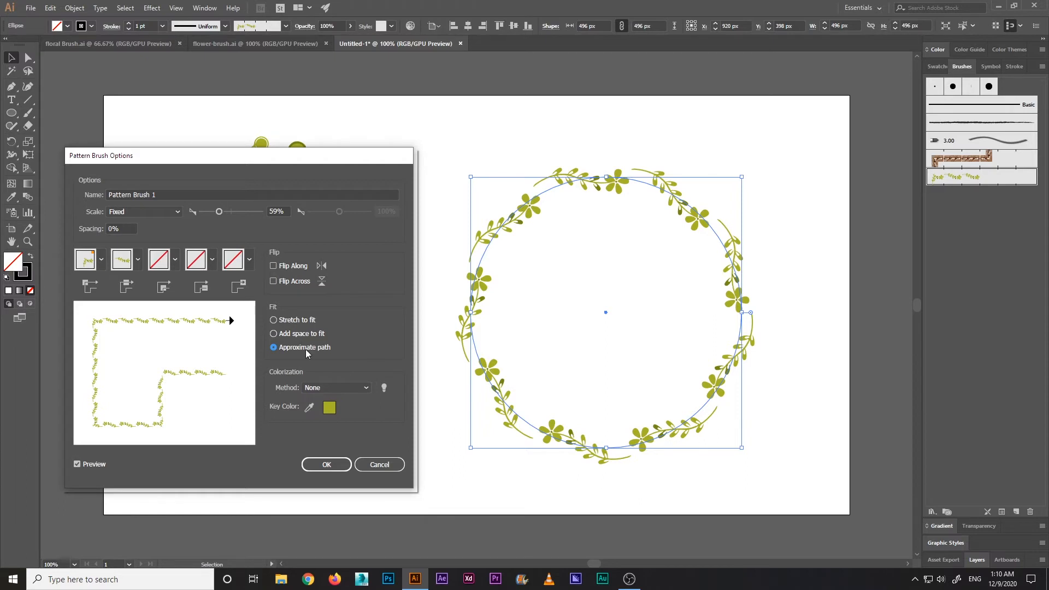
left_click(286, 324)
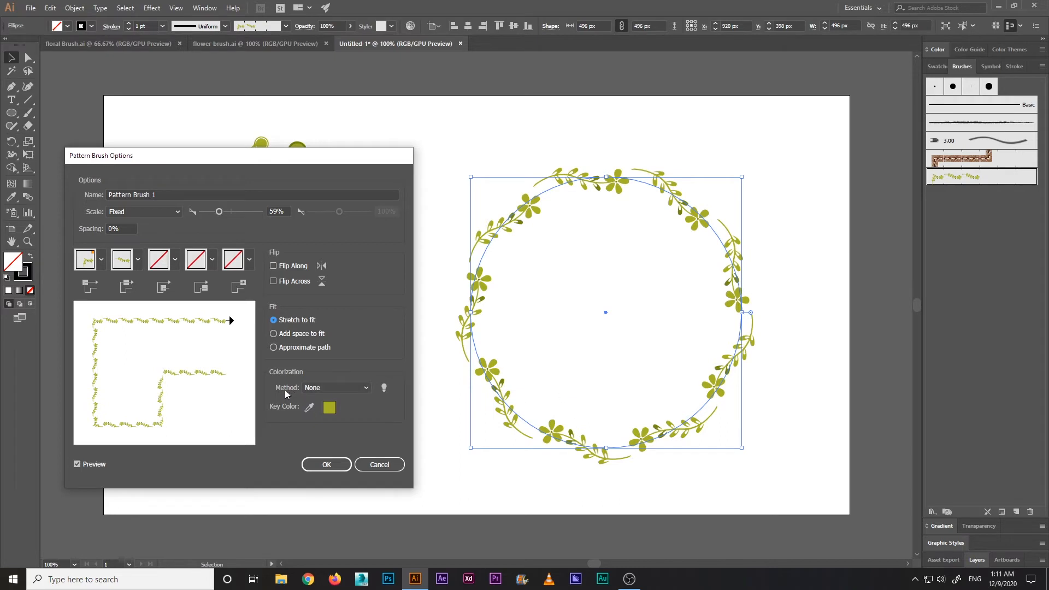
Set the flower sprig brush's colorization method to Hue Shift and apply the changes to the existing strokes
left_click(335, 388)
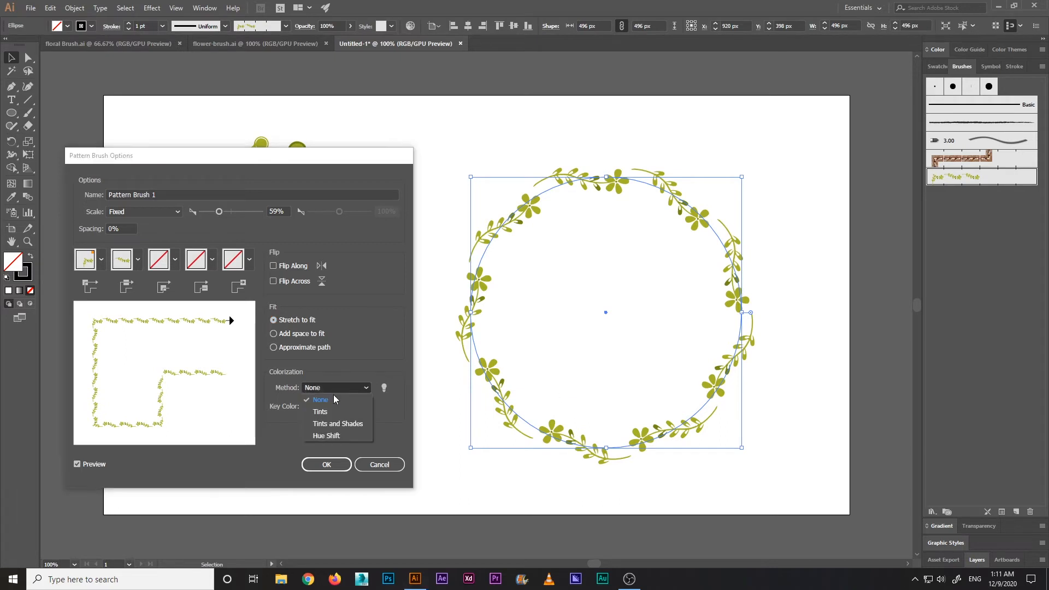
left_click(327, 436)
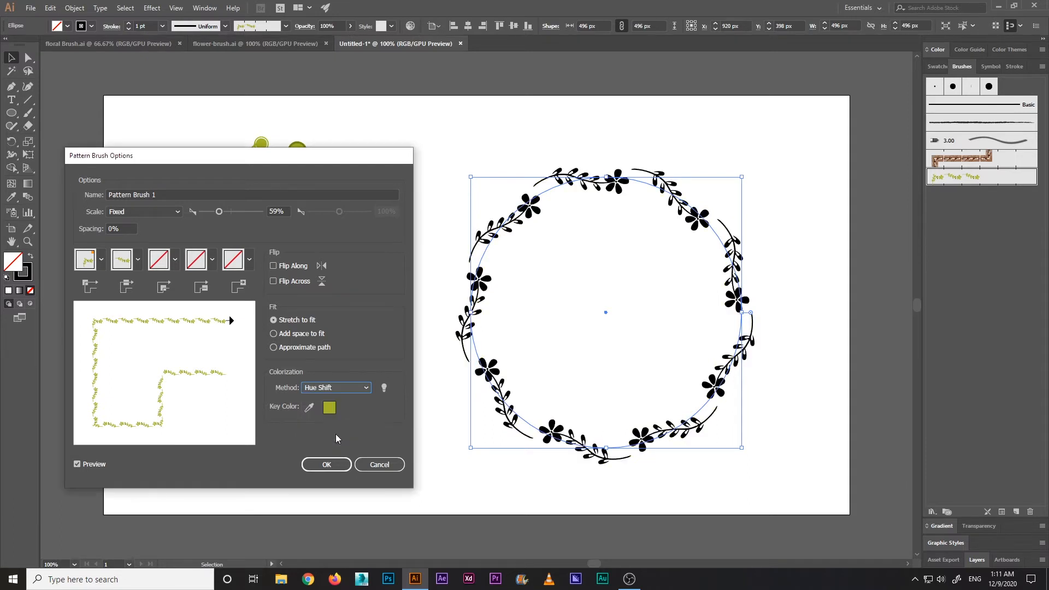
left_click(326, 464)
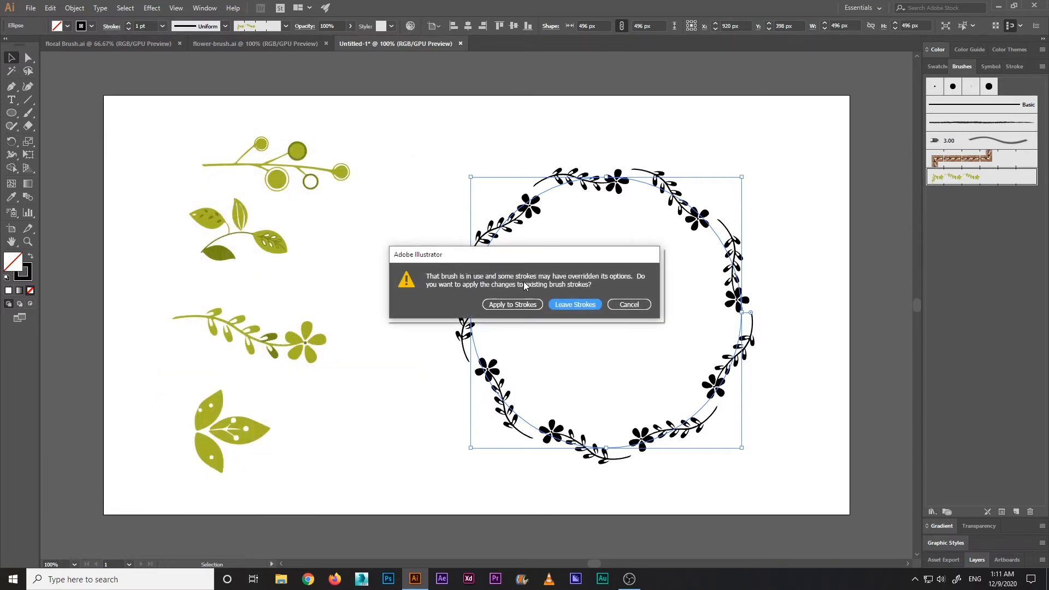
left_click_drag(472, 257, 356, 257)
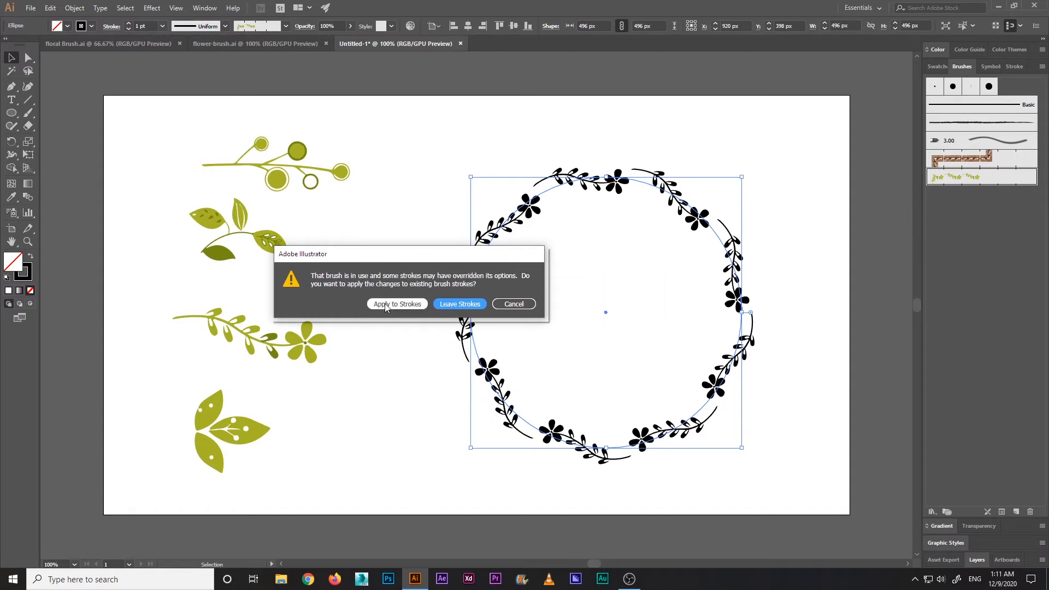
left_click(385, 303)
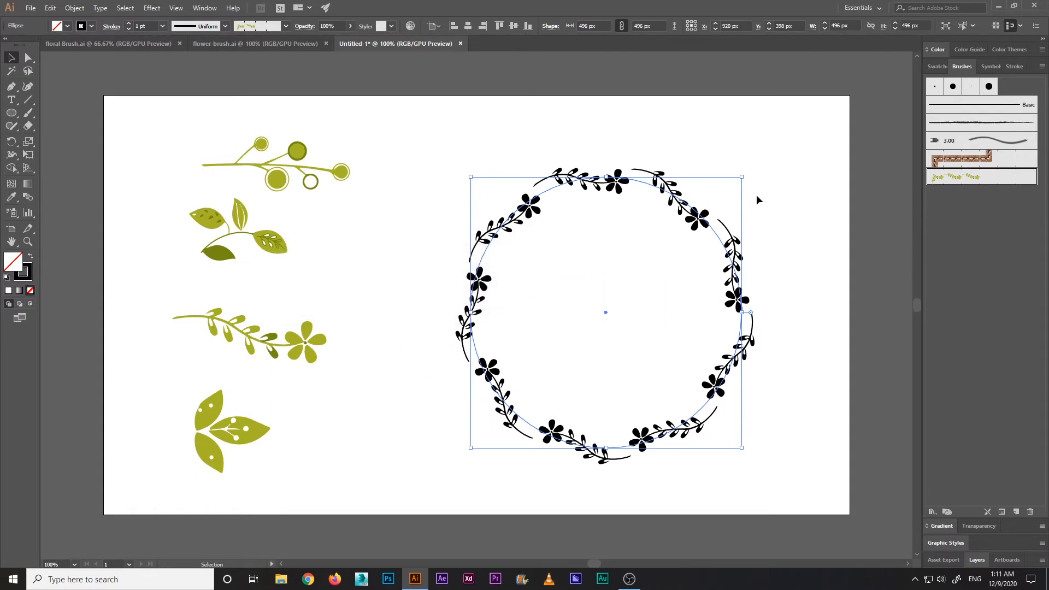
Try several green swatches on the wreath's stroke, settle on light green, and deselect the wreath
left_click(87, 28)
left_click(54, 53)
left_click(37, 52)
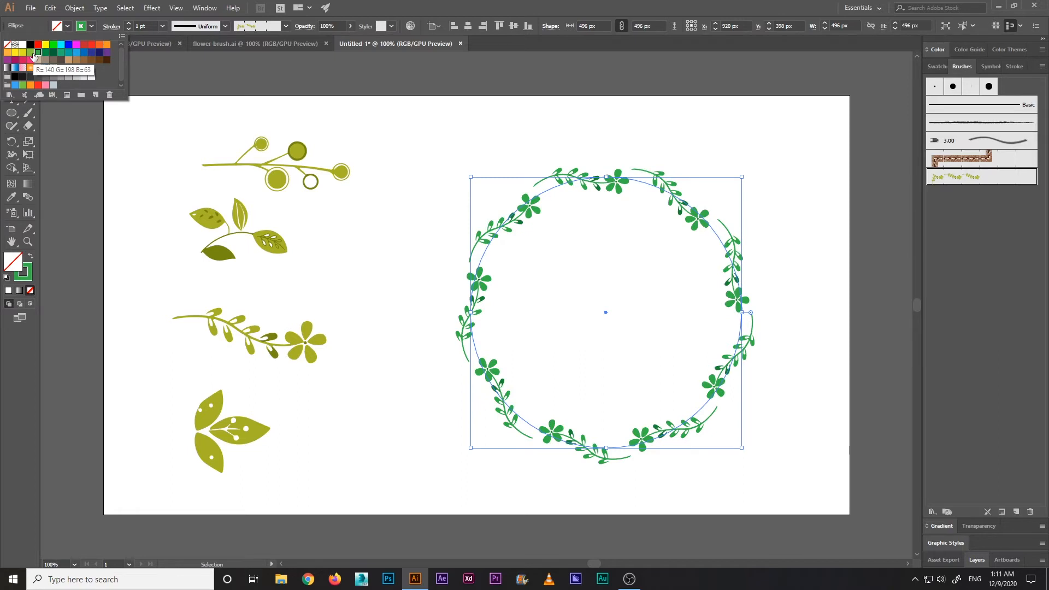
left_click(34, 56)
left_click(46, 53)
left_click(59, 56)
left_click(46, 54)
left_click(38, 56)
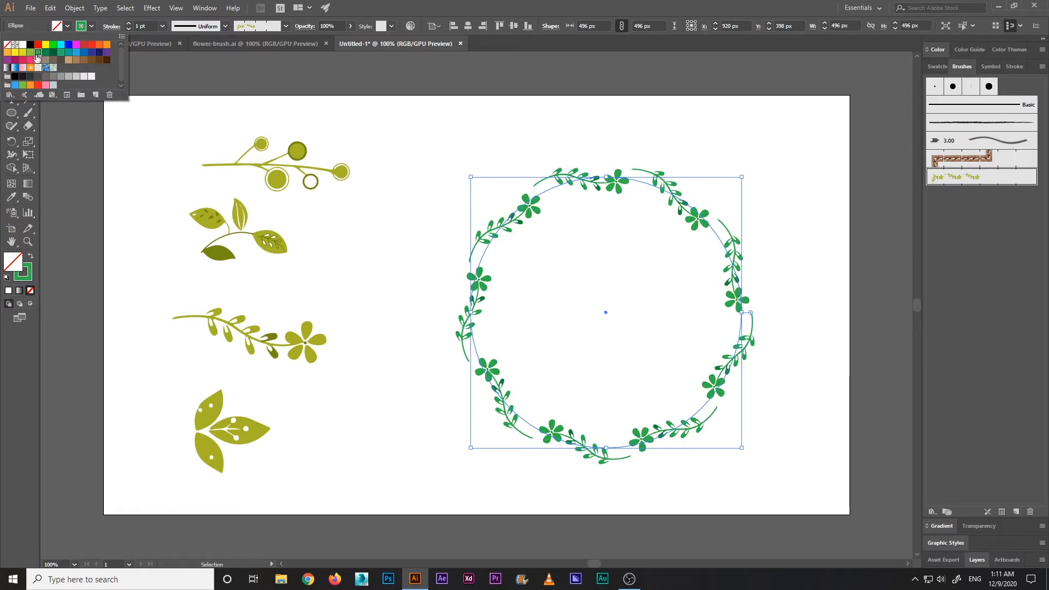
left_click(30, 53)
left_click(38, 53)
left_click(30, 53)
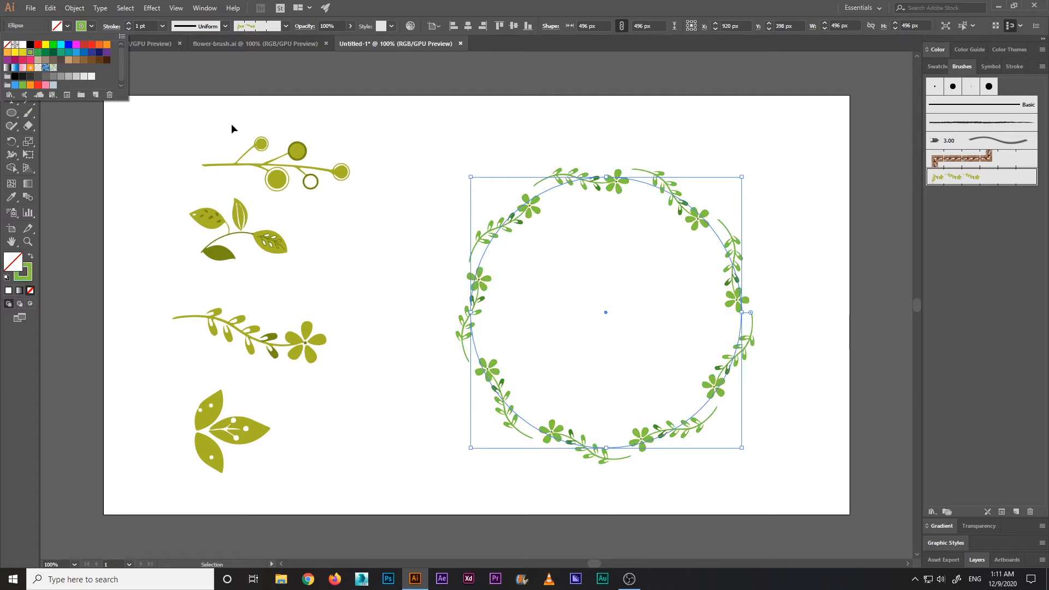
left_click(347, 216)
left_click(346, 215)
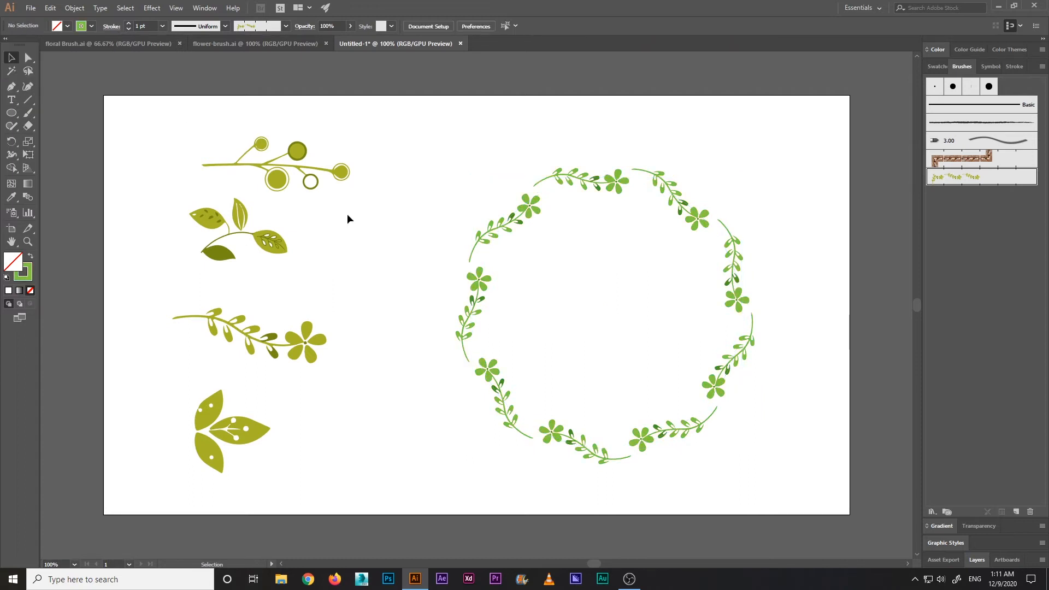
Create a pattern brush from the dotted three-leaf motif with Hue Shift colorization
left_click_drag(163, 389, 315, 478)
mouse_move(254, 440)
left_mouse_down()
mouse_move(714, 381)
mouse_move(1036, 287)
mouse_move(1012, 278)
left_mouse_up()
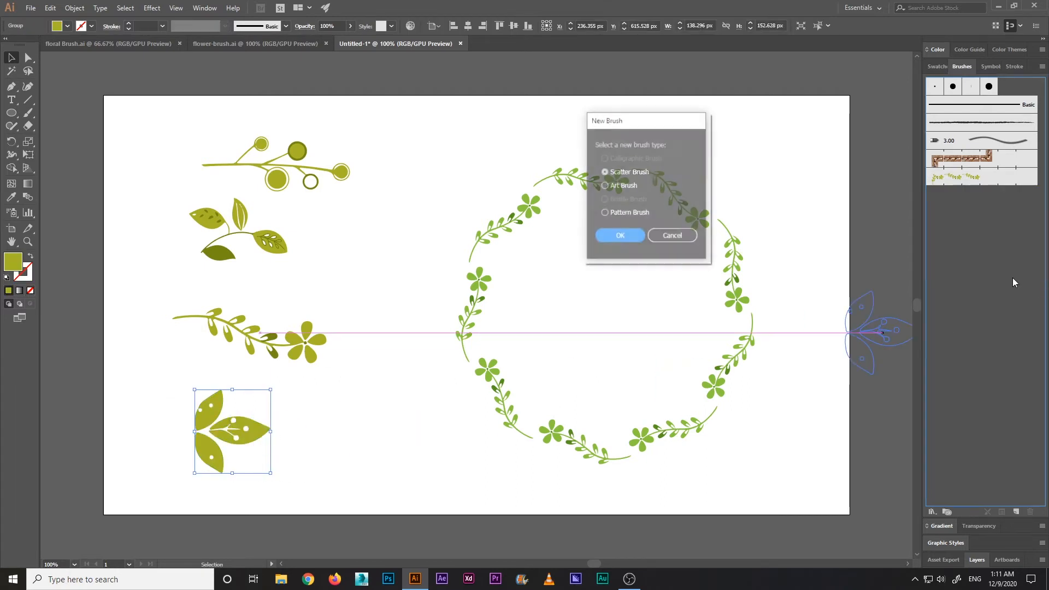
left_click(618, 234)
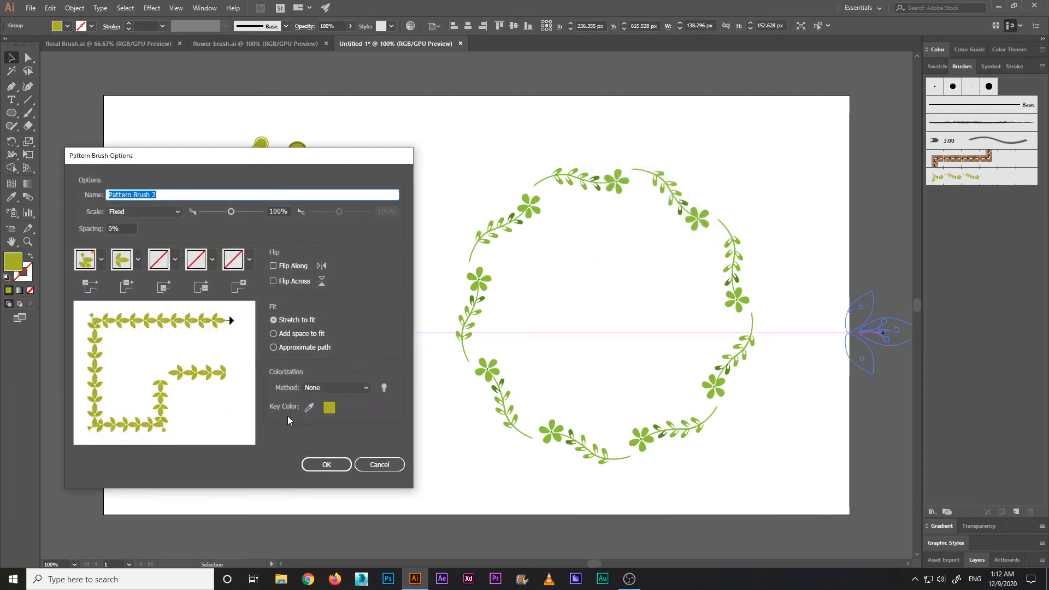
left_click(327, 386)
left_click(330, 437)
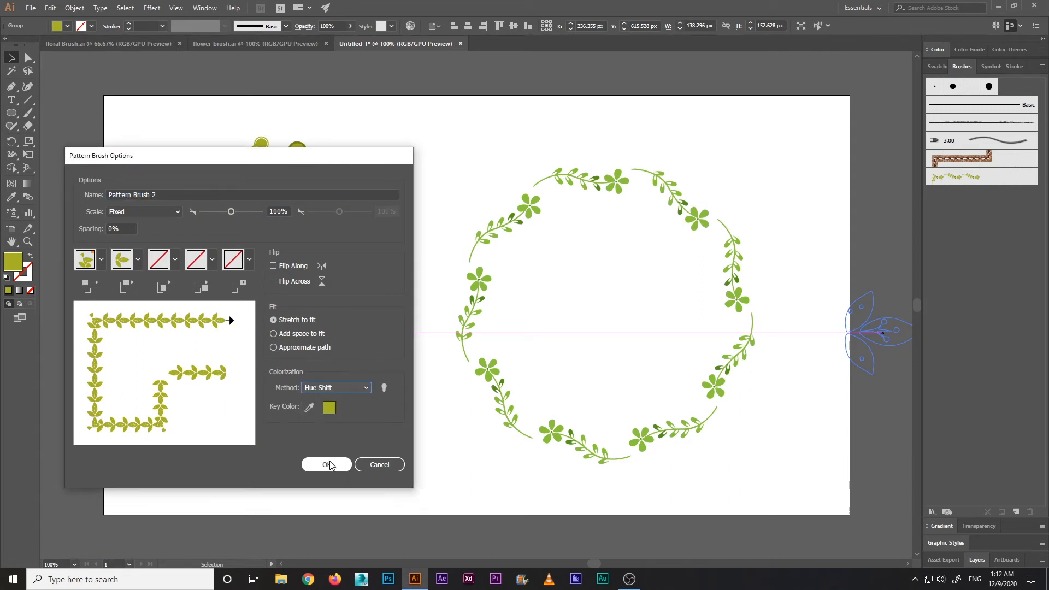
left_click(330, 466)
Create a pattern brush from the four-leaf branch motif with Hue Shift colorization
mouse_move(168, 204)
left_mouse_down()
mouse_move(307, 263)
mouse_move(600, 262)
mouse_move(972, 284)
left_mouse_up()
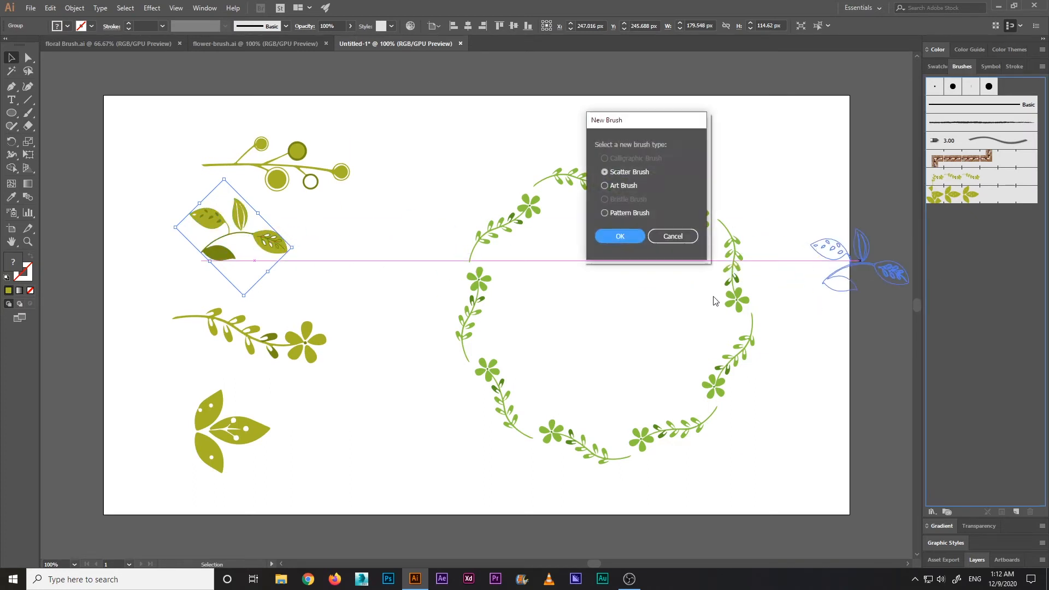
left_click(622, 214)
left_click(620, 233)
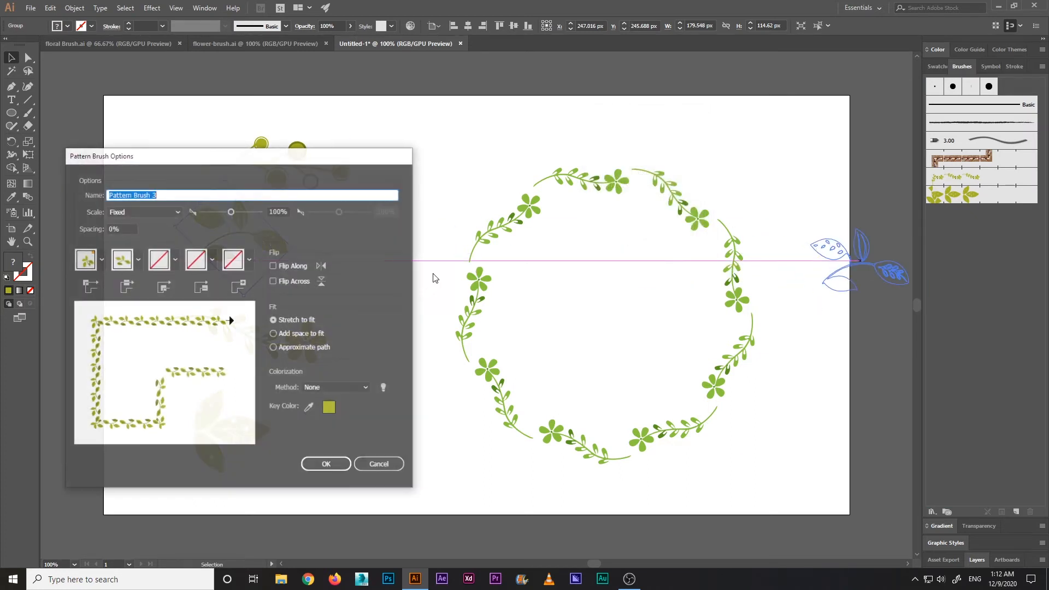
left_click(333, 387)
left_click(334, 430)
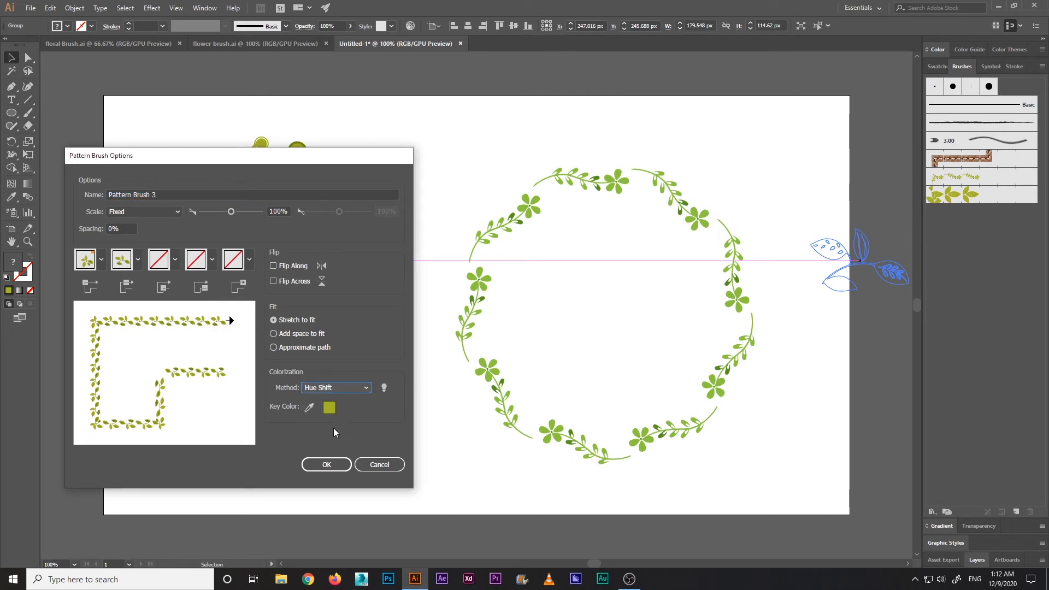
left_click(327, 464)
Create a pattern brush from the berry branch motif with Hue Shift colorization
left_click_drag(185, 129, 929, 288)
left_click(624, 212)
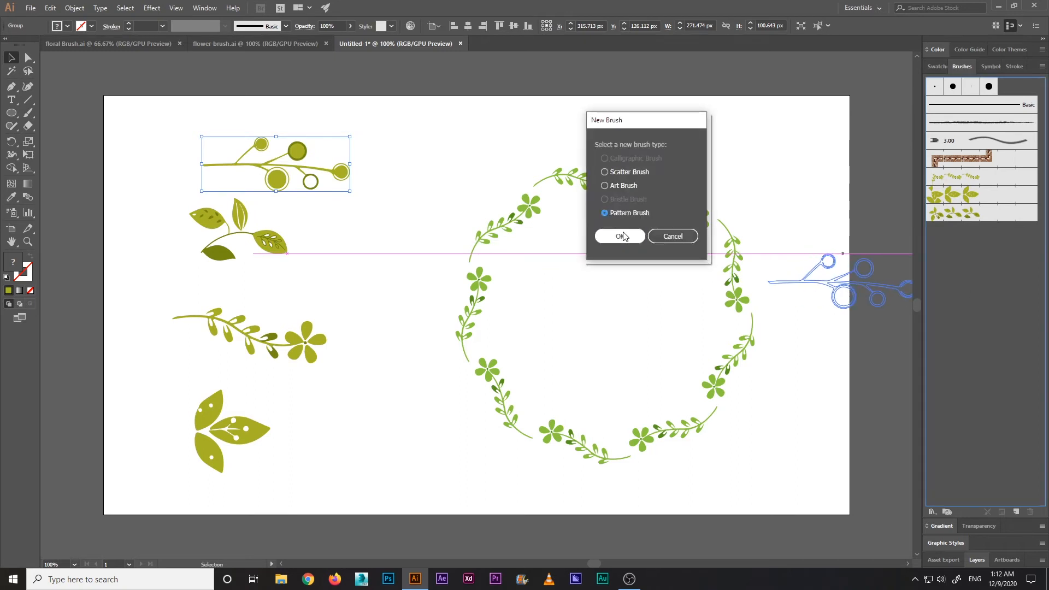
left_click(620, 236)
left_click(320, 388)
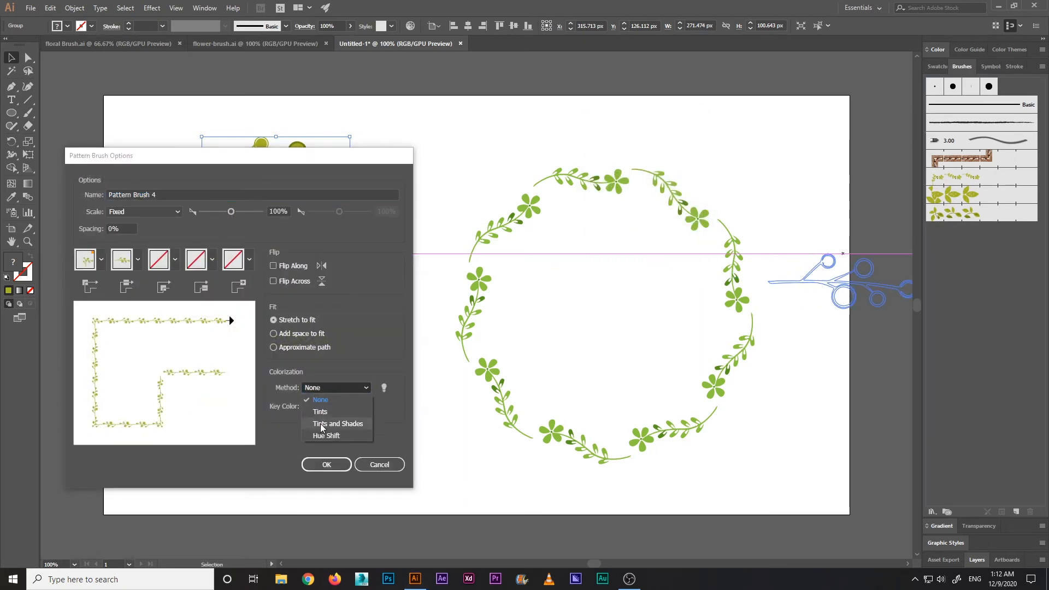
left_click(324, 436)
left_click(327, 465)
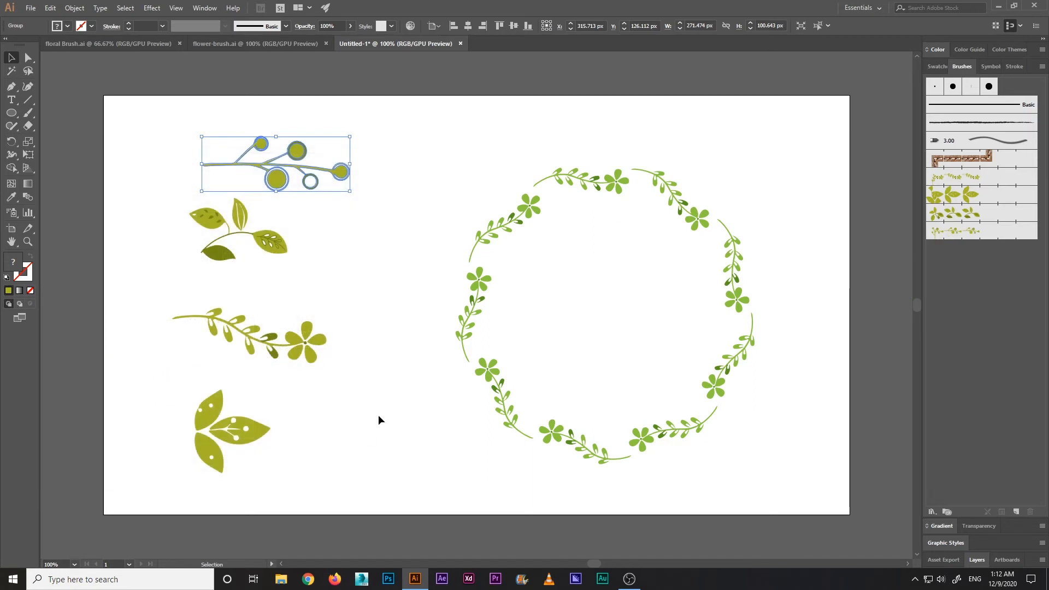
Copy the wreath circle and paste the duplicate in place
left_click(385, 331)
left_click_drag(526, 163, 579, 215)
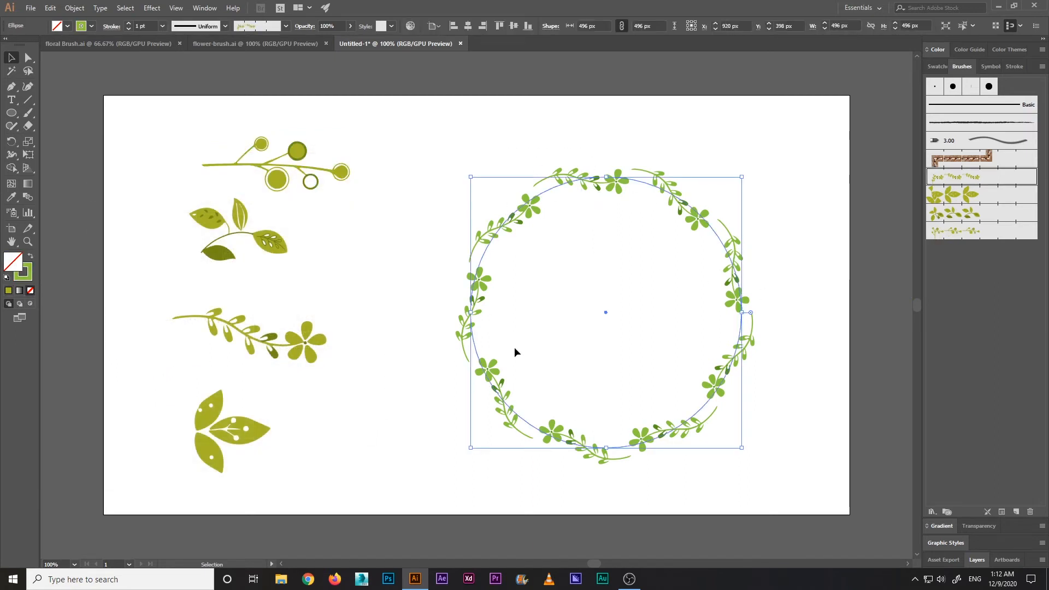
left_click(50, 8)
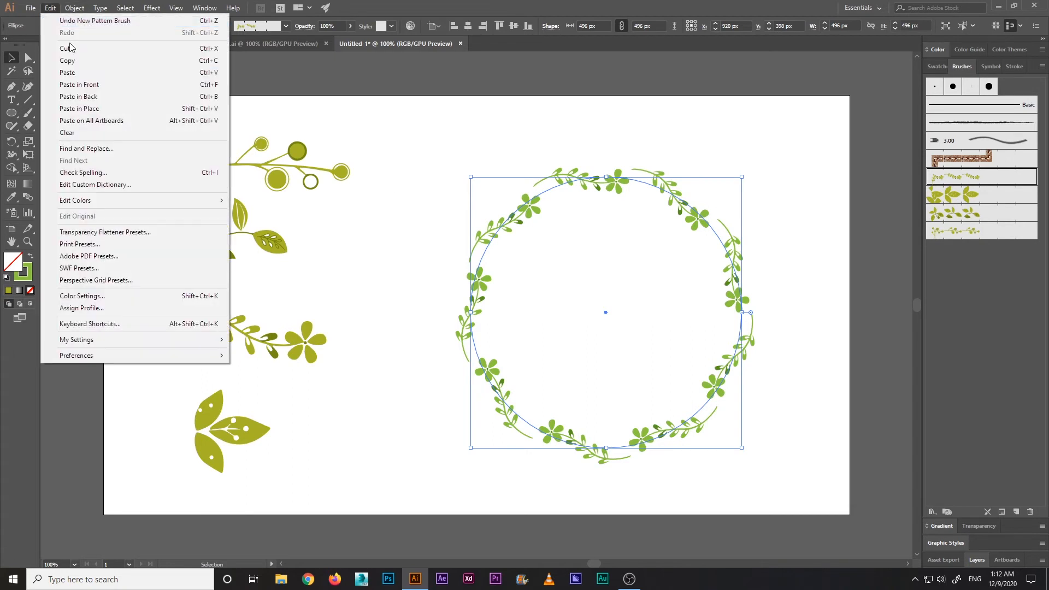
left_click(50, 9)
left_click(50, 9)
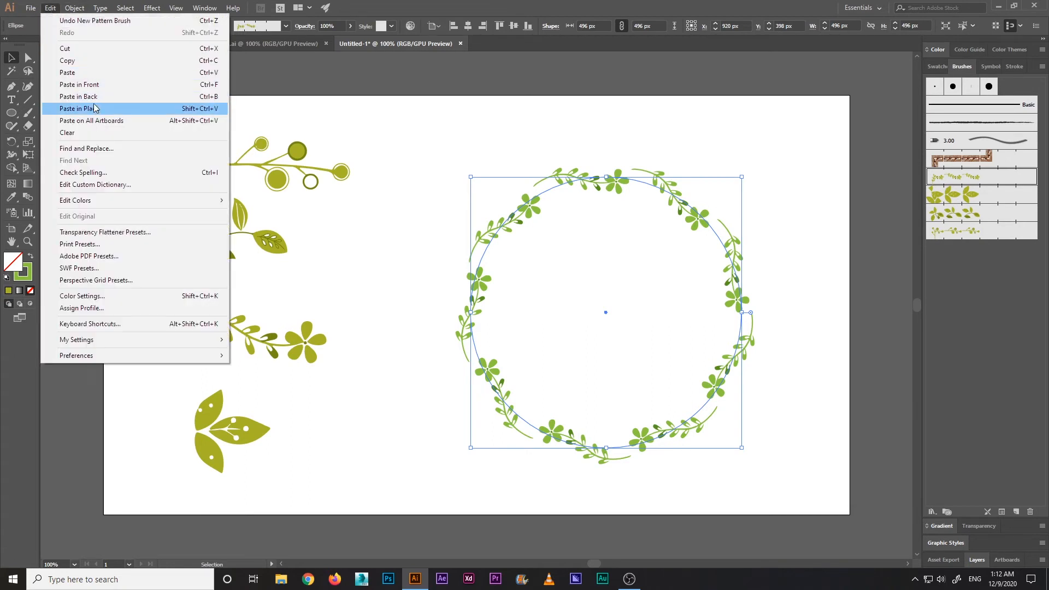
left_click(95, 106)
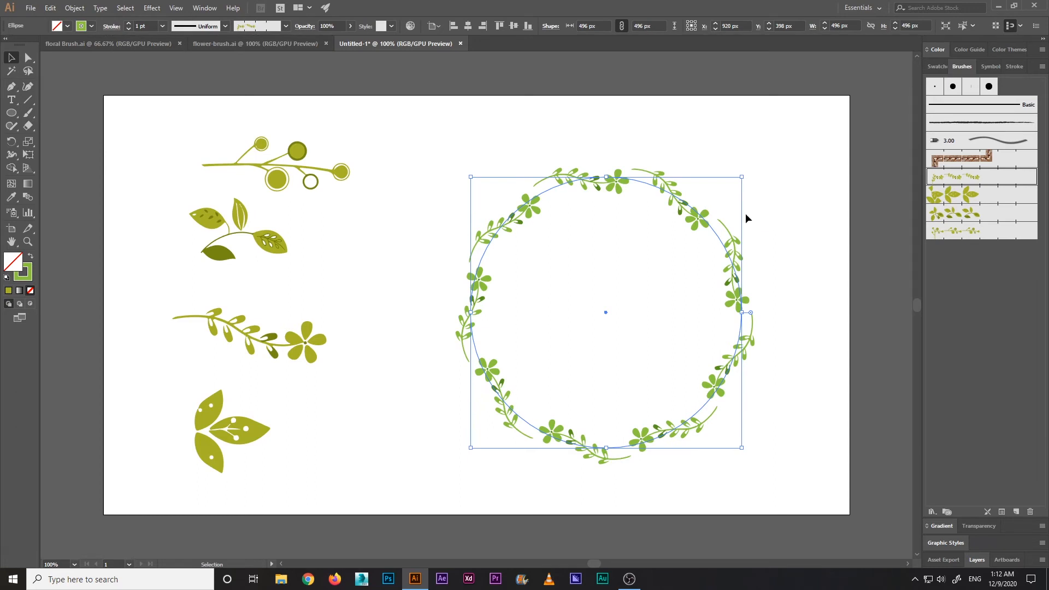
Apply the three-leaf pattern brush to the pasted circle and reduce its stroke weight to 0.5 pt
left_click(971, 197)
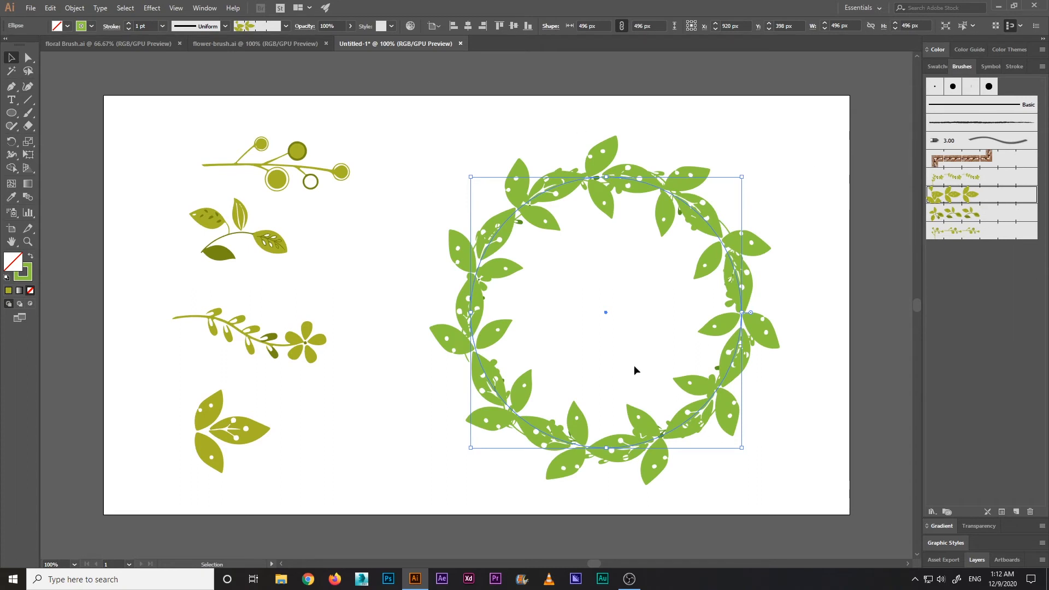
left_click(130, 27)
left_click(130, 28)
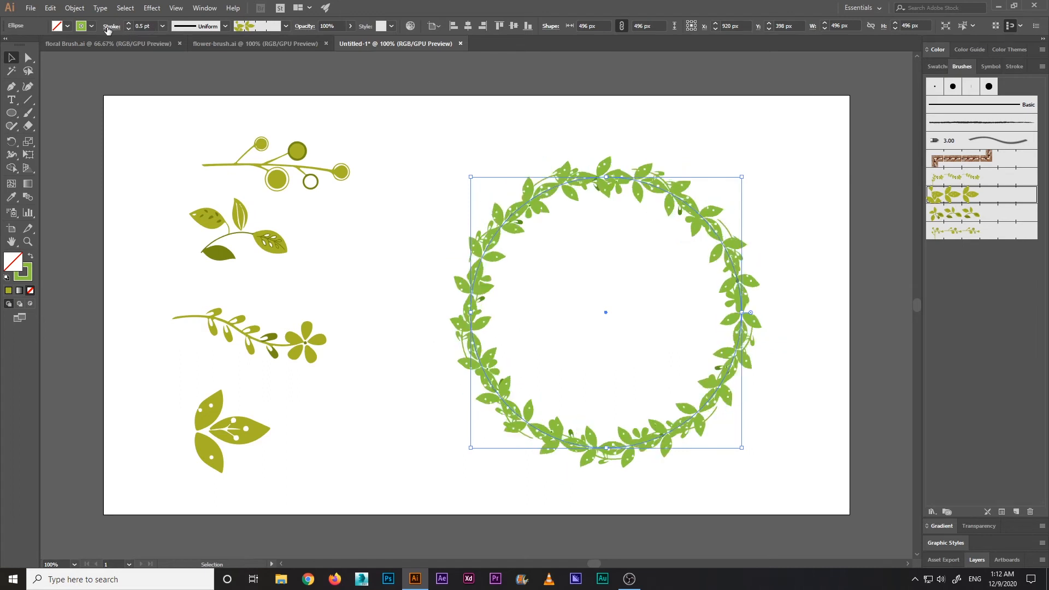
Change the three-leaf circle's stroke to a darker green and set its weight to 0.25 pt
left_click(92, 26)
left_click(41, 53)
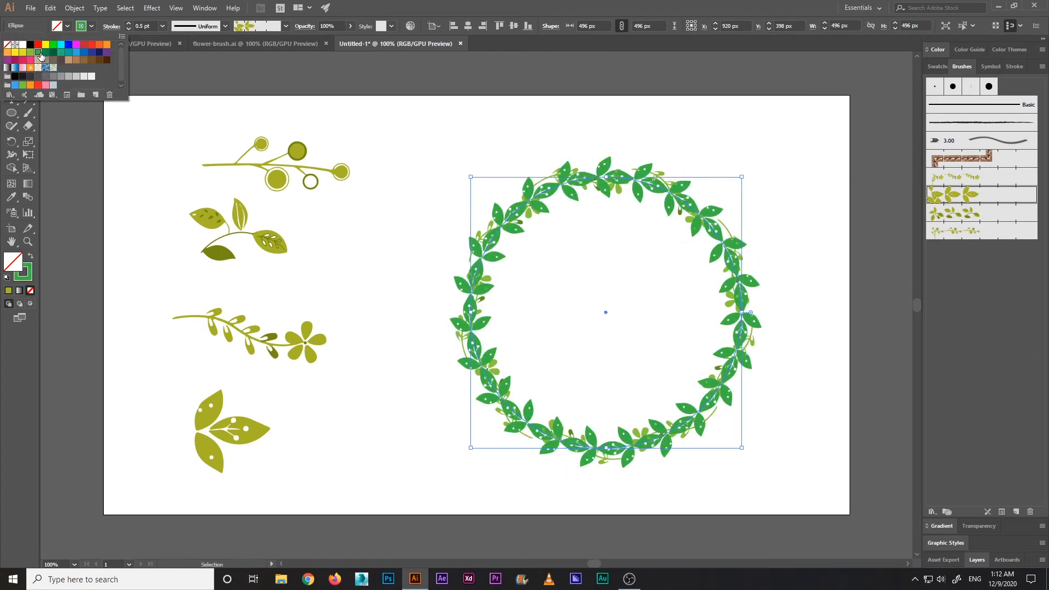
left_click(129, 30)
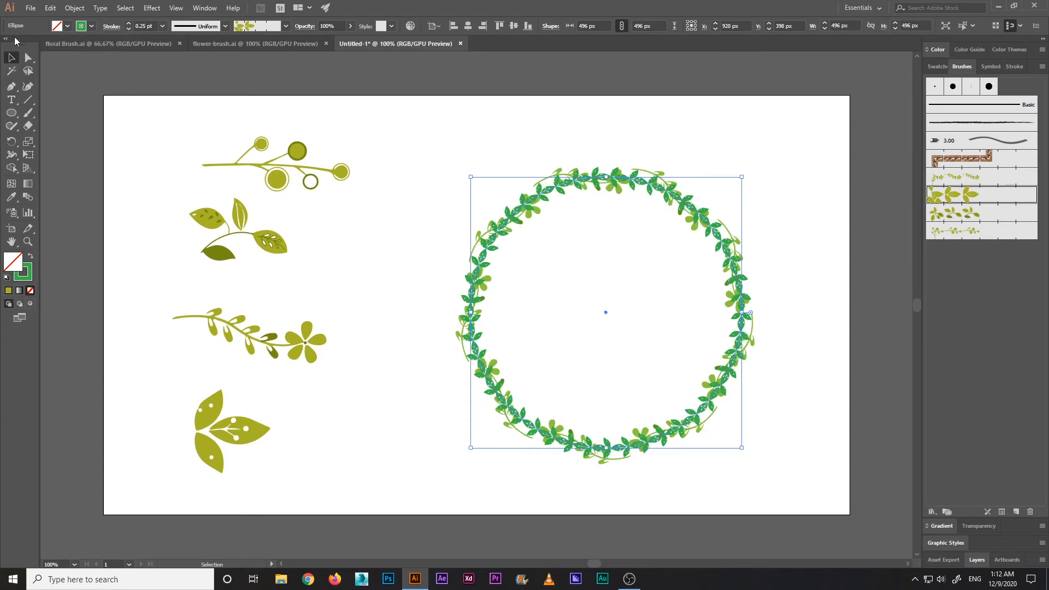
Duplicate the wreath circle in place and apply the four-leaf branch pattern brush to the copy
left_click(50, 8)
left_click(68, 60)
left_click(50, 7)
left_click(86, 108)
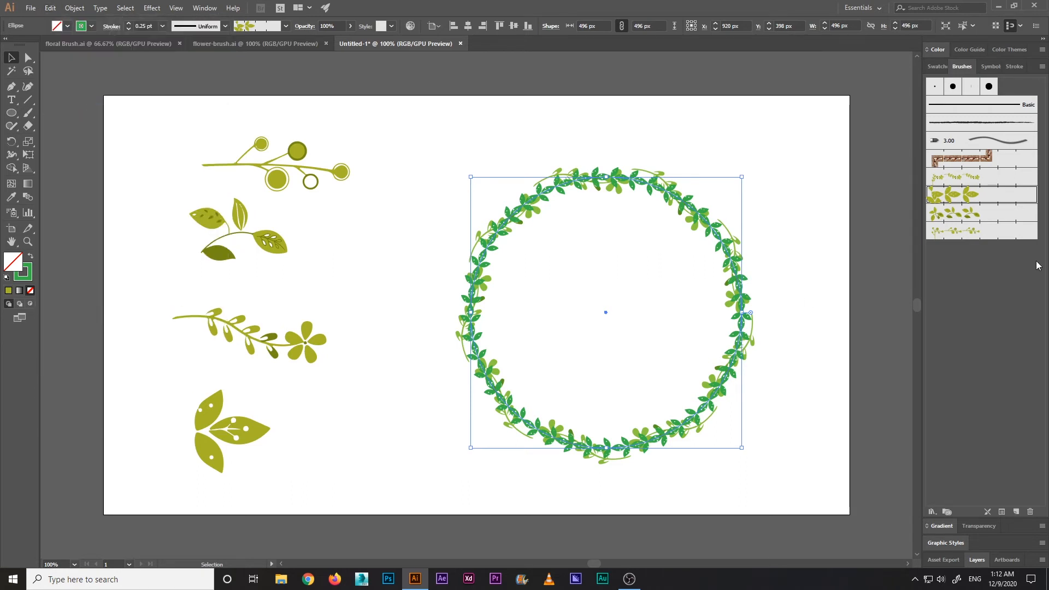
left_click(968, 213)
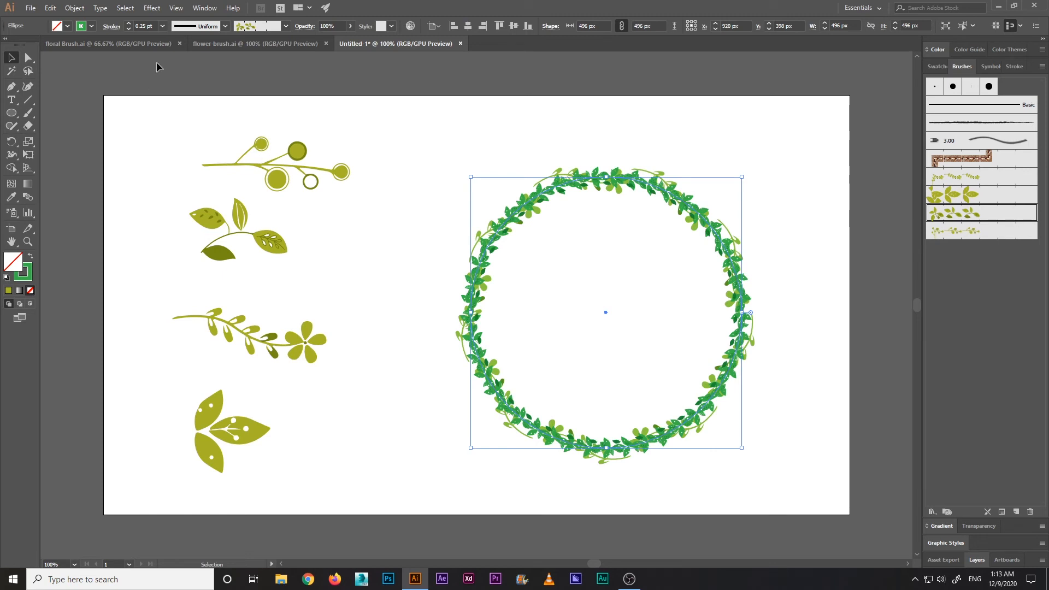
Set the four-leaf branch circle's stroke weight to 0.75 pt and its stroke color to a darker green
left_click(129, 23)
left_click(129, 23)
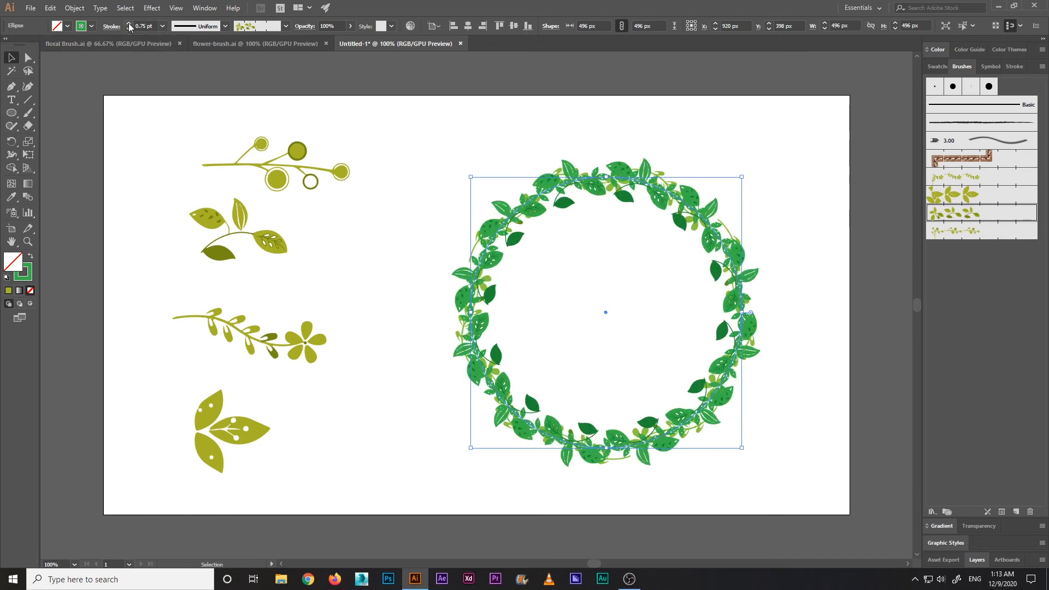
left_click(84, 26)
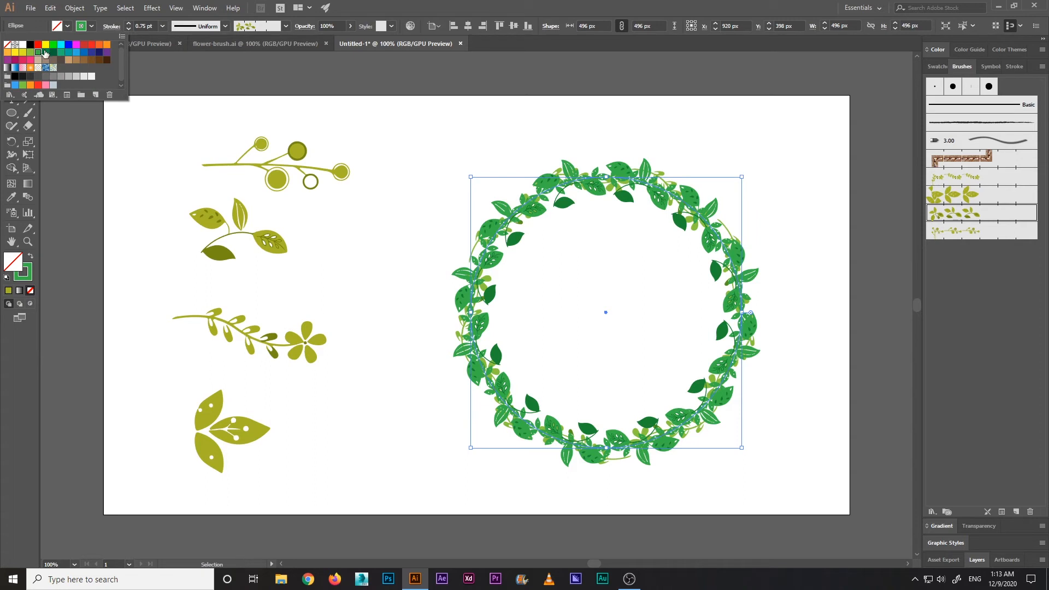
left_click(46, 53)
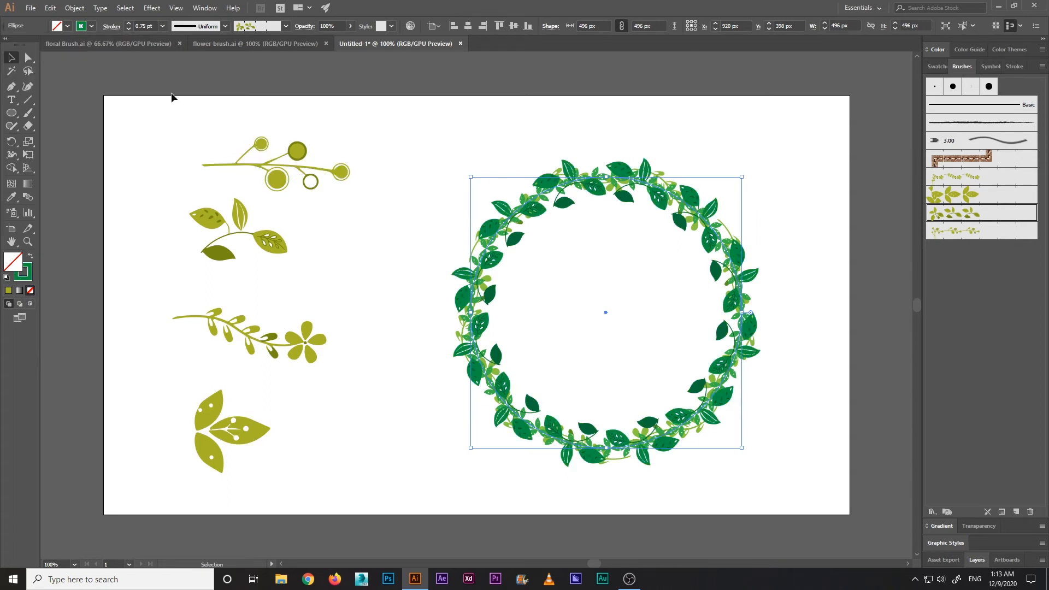
Paste another copy of the circle in place and apply the berry branch pattern brush to it
left_click(49, 8)
left_click(50, 8)
left_click(49, 8)
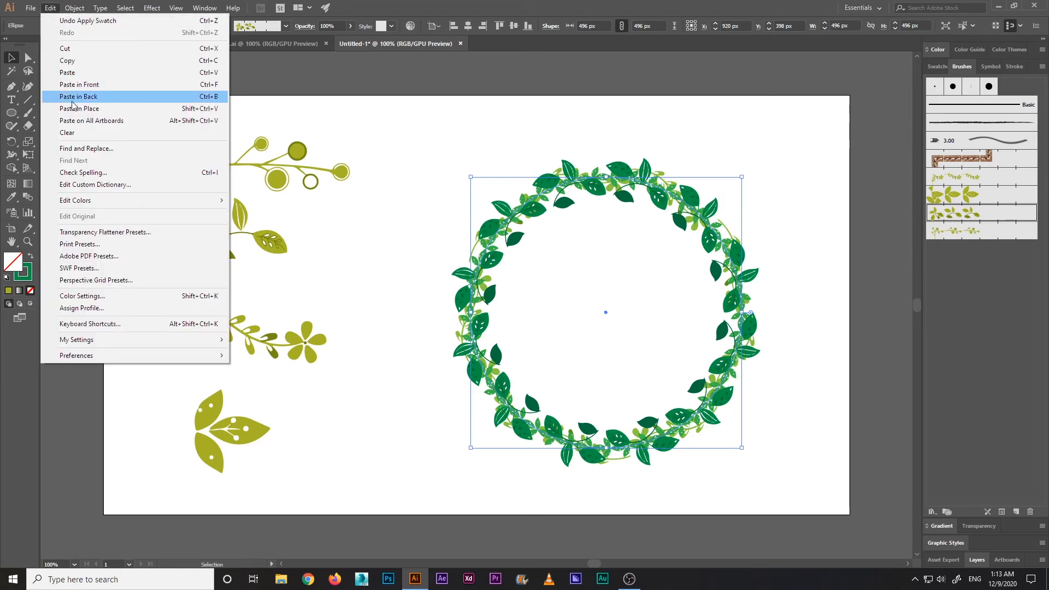
left_click(193, 113)
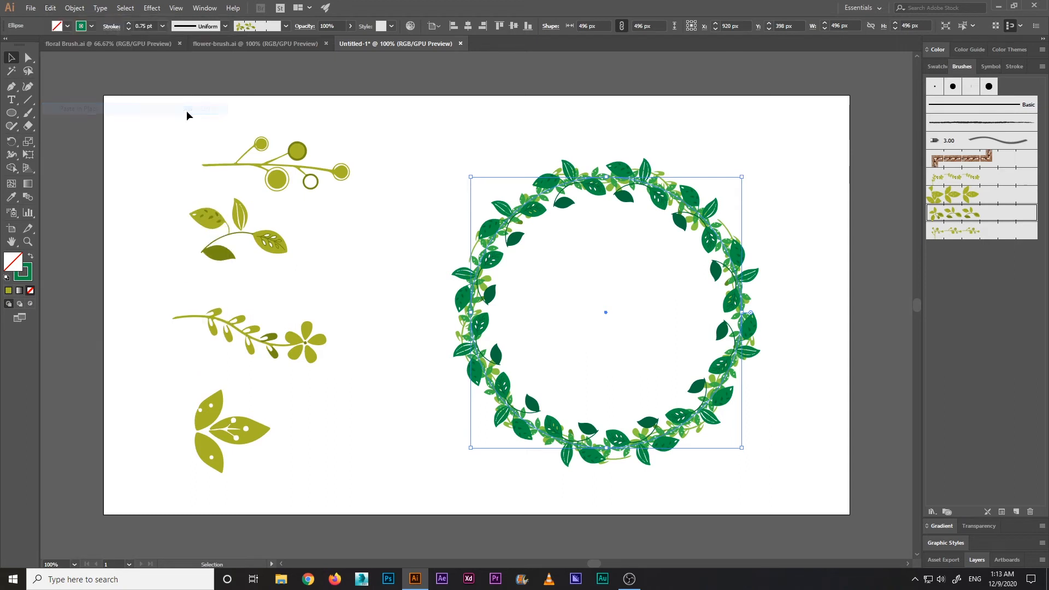
left_click(997, 238)
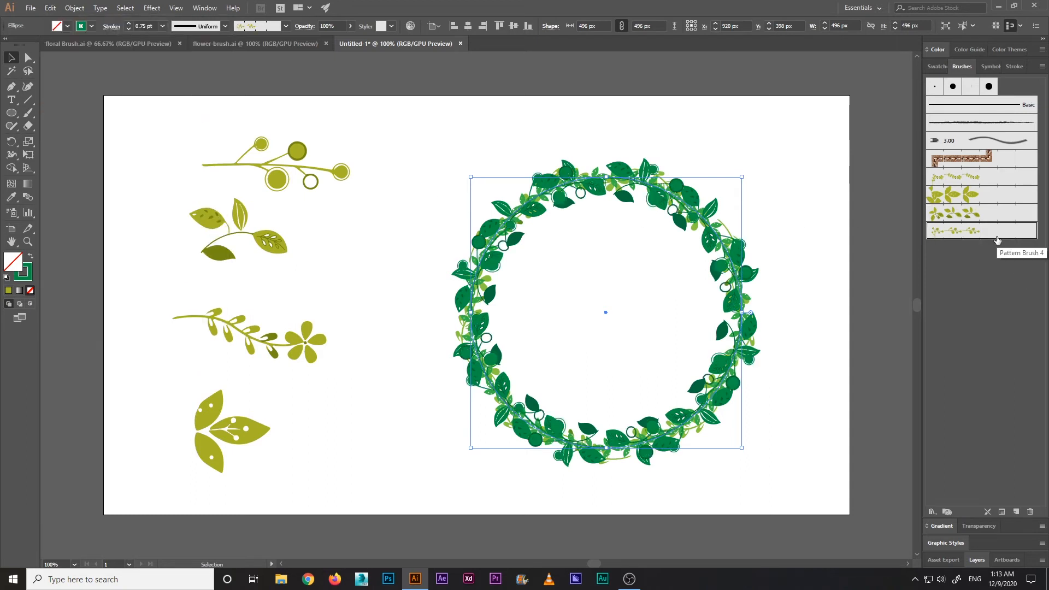
Change the berry branch circle's stroke to a light yellow-green and deselect it
left_click(90, 27)
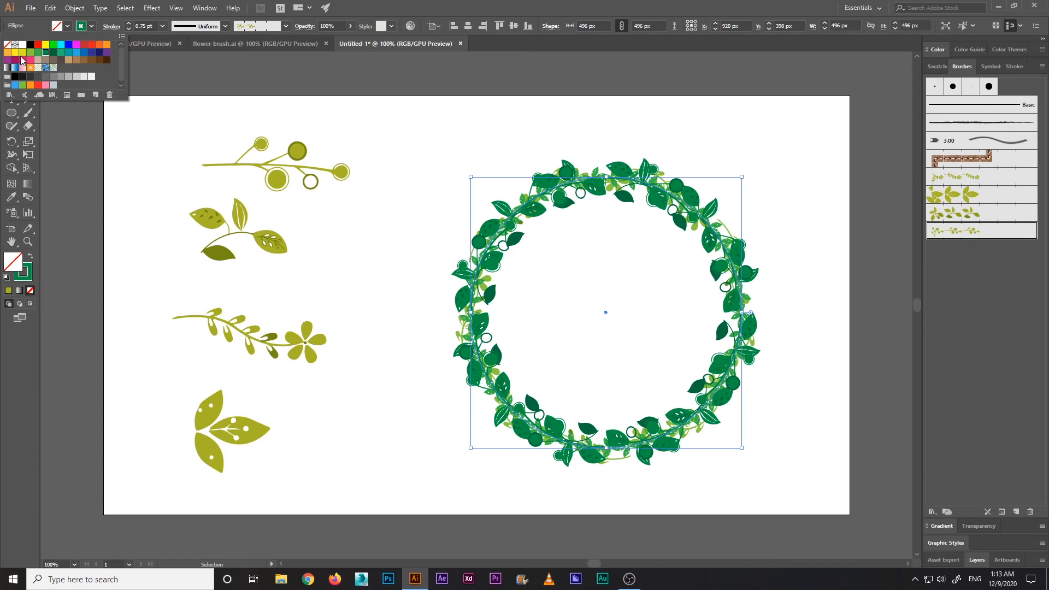
left_click(30, 52)
left_click(360, 102)
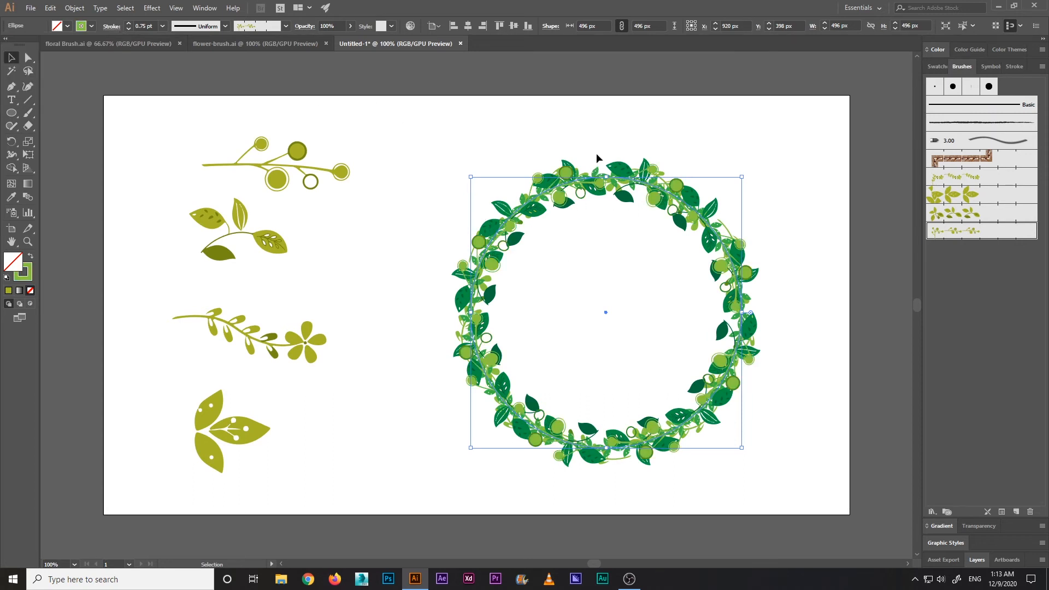
left_click(586, 140)
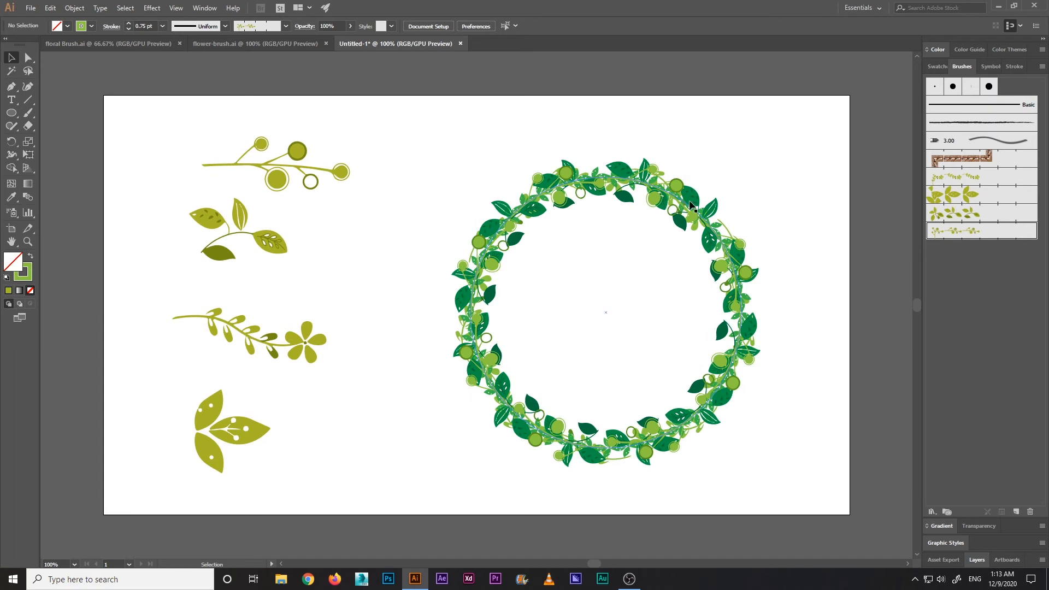
Pull the stacked wreath circles apart to show each brush layer, and undo the moves
left_click_drag(454, 245, 296, 243)
mouse_move(609, 256)
left_mouse_down()
mouse_move(713, 186)
mouse_move(693, 252)
left_mouse_up()
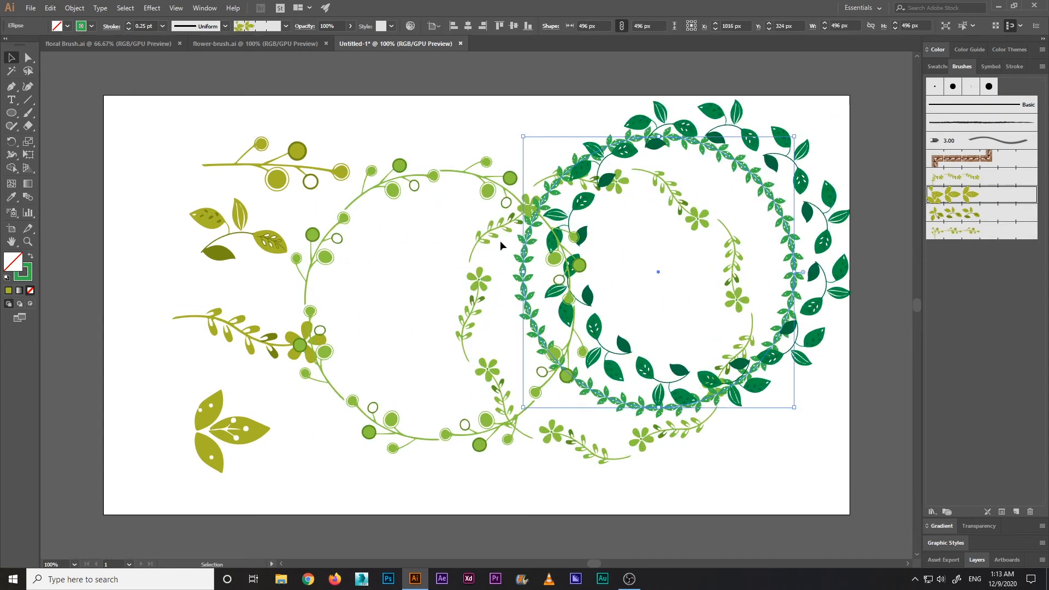
key("ctrl+z")
key("ctrl+z")
key("ctrl+z")
key("ctrl+z")
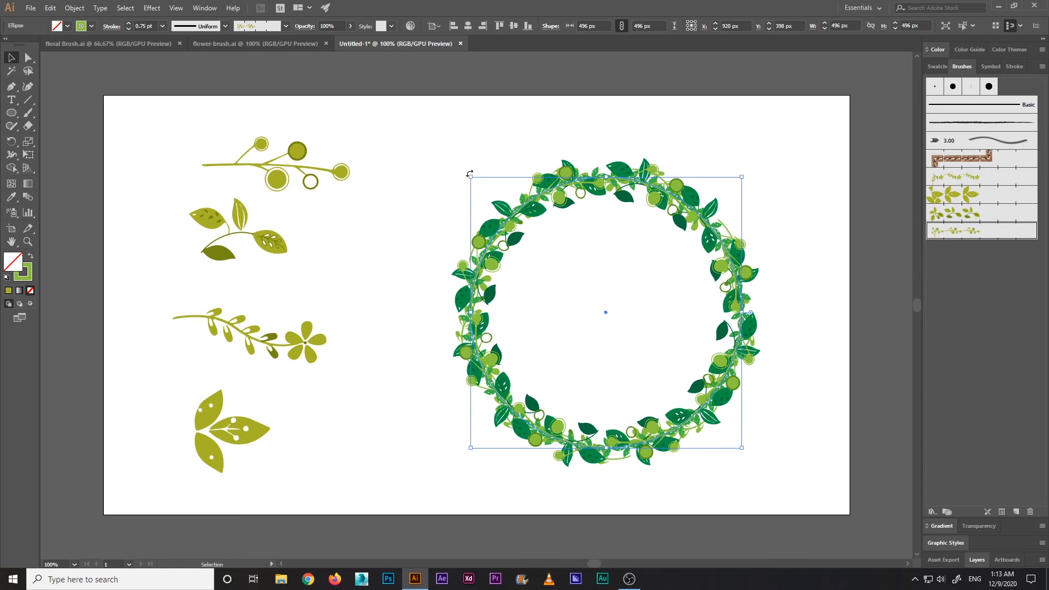
left_click(439, 189)
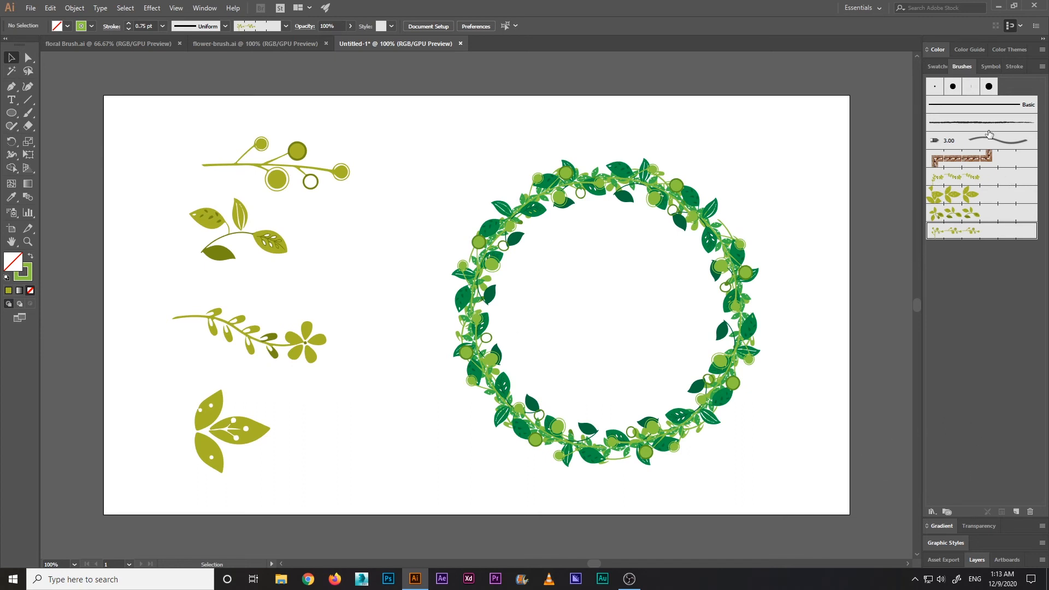
Open the Flowers symbol library and place it beside the wreath, clear of the artwork
left_click(990, 67)
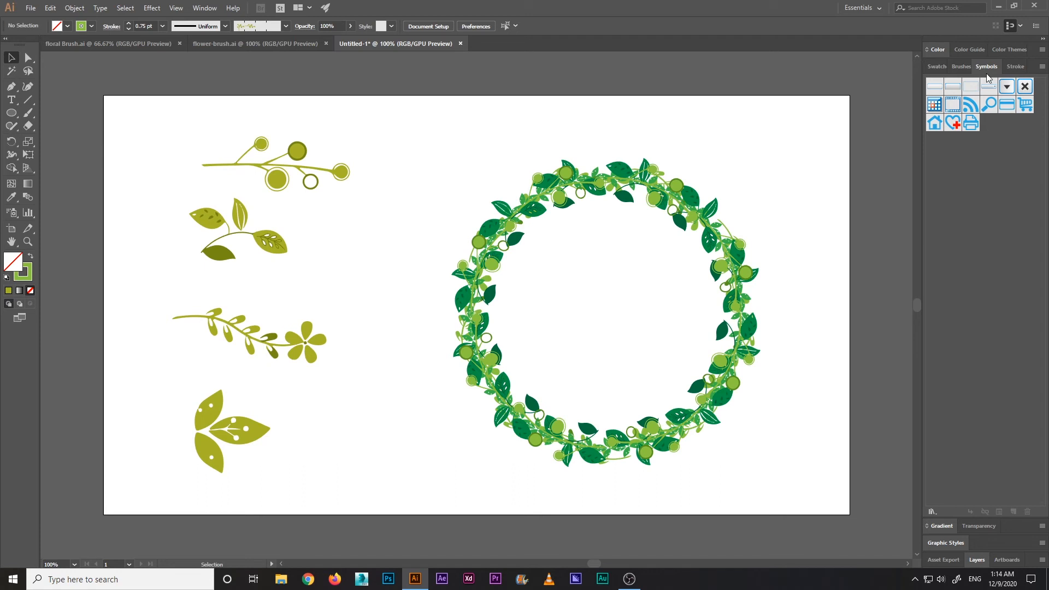
left_click(933, 513)
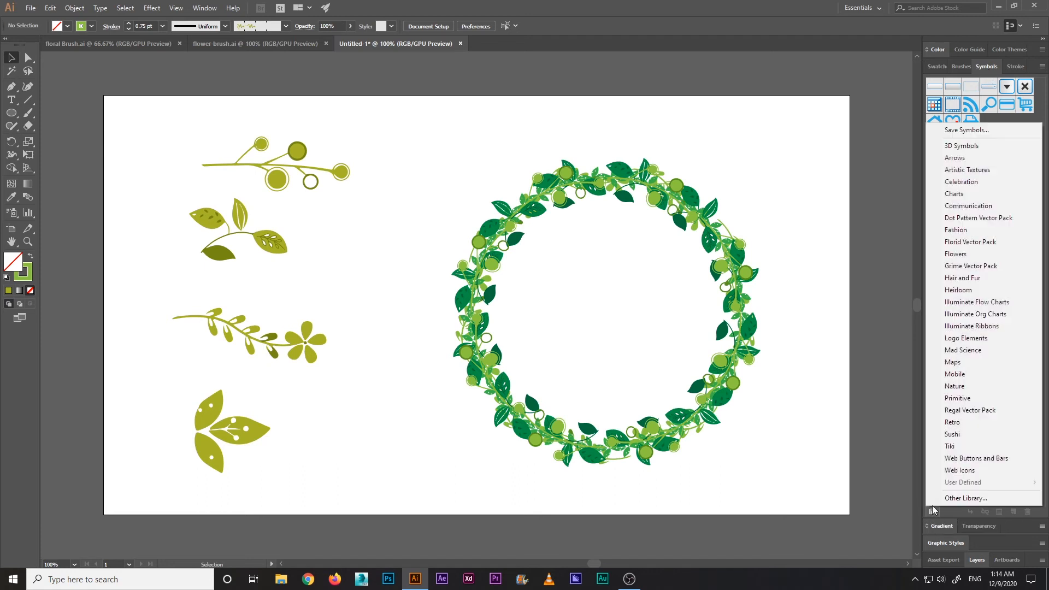
left_click(972, 259)
left_click_drag(560, 268, 781, 123)
left_click_drag(785, 189, 784, 244)
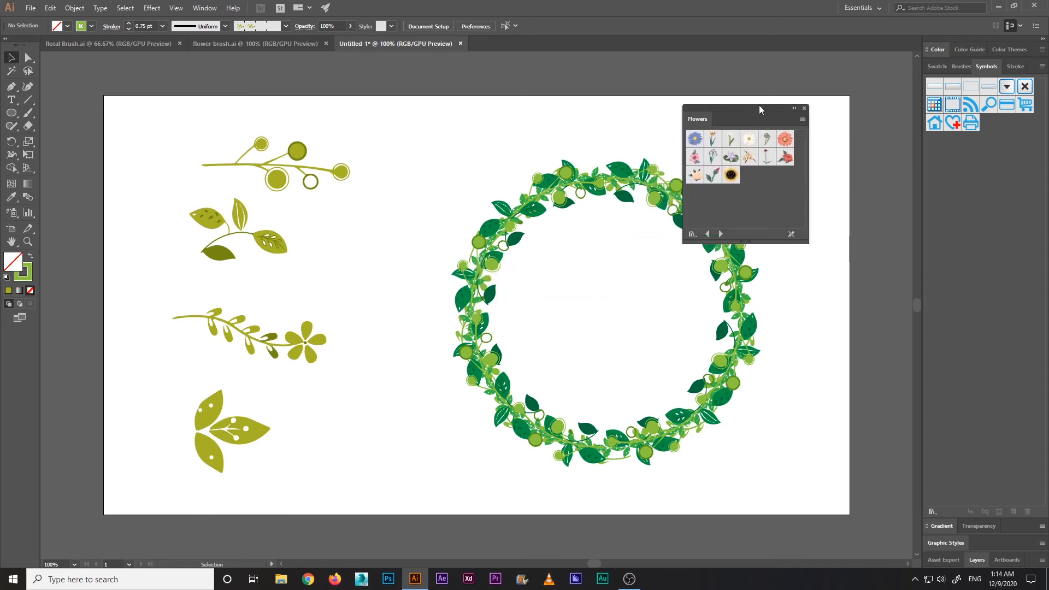
left_click_drag(760, 110, 857, 94)
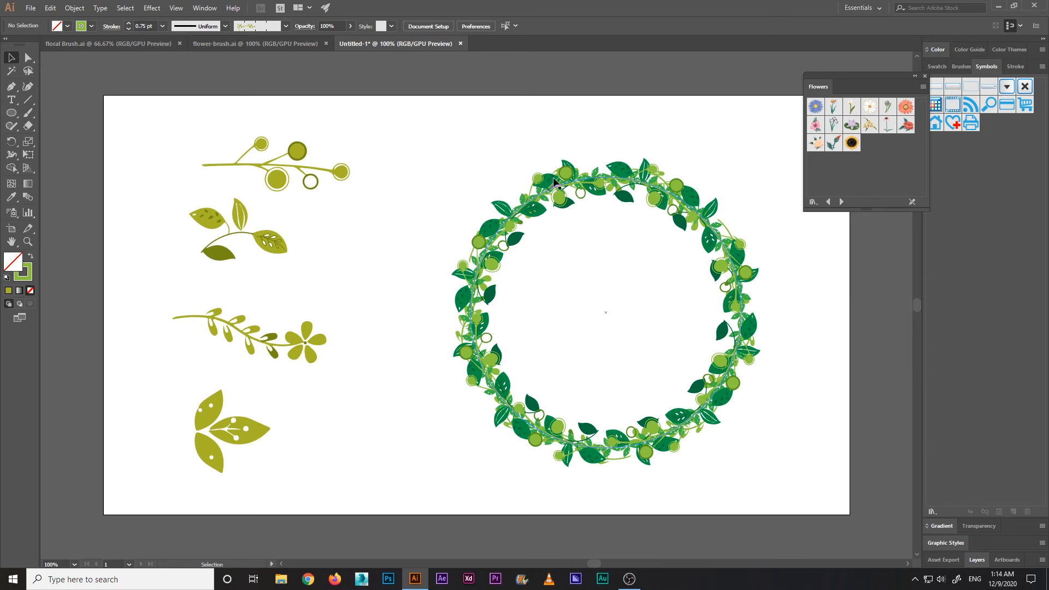
Place three coral daisy symbols in different sizes on the wreath's upper left, upper right and lower left
left_click_drag(910, 112, 445, 175)
left_click_drag(421, 154, 533, 412)
left_click(550, 340)
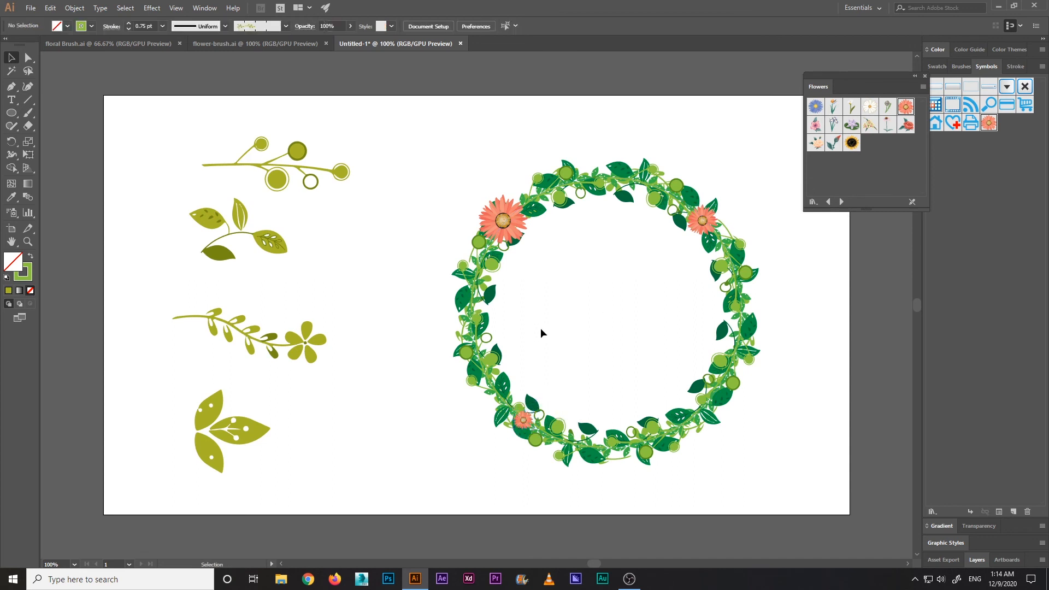
Try spraying sunflower symbols around the wreath with the Symbol Sprayer, and undo the strokes
left_click(12, 213)
left_click_drag(12, 213, 66, 210)
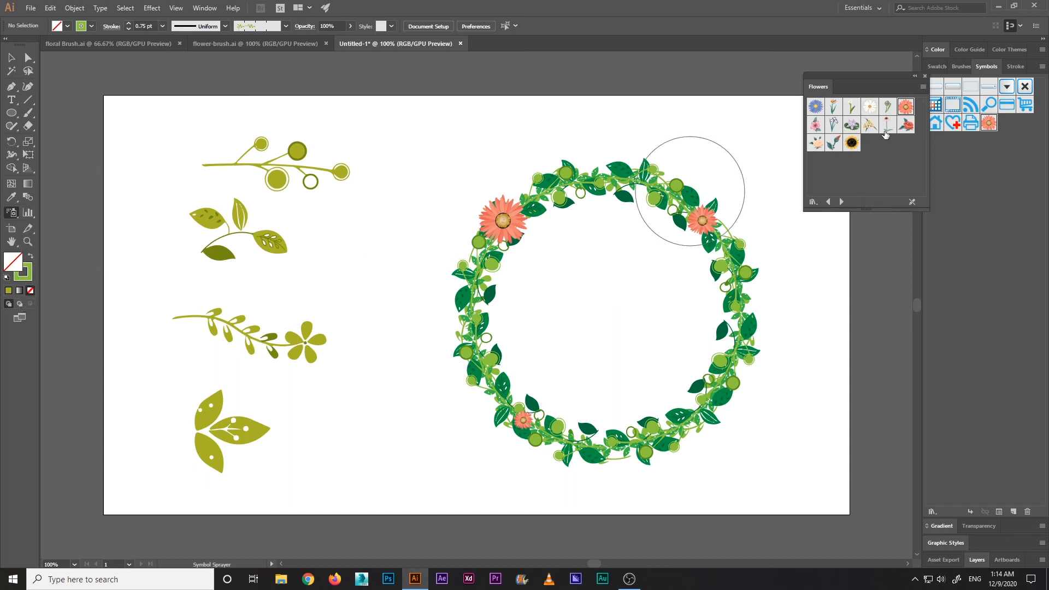
left_click(851, 143)
mouse_move(682, 208)
left_mouse_down()
mouse_move(577, 178)
mouse_move(565, 188)
mouse_move(614, 183)
mouse_move(690, 215)
mouse_move(728, 293)
mouse_move(720, 368)
mouse_move(627, 440)
mouse_move(612, 434)
left_mouse_up()
mouse_move(520, 413)
left_mouse_down()
mouse_move(487, 380)
mouse_move(470, 185)
left_mouse_up()
key("ctrl+z")
key("ctrl+z")
key("ctrl+z")
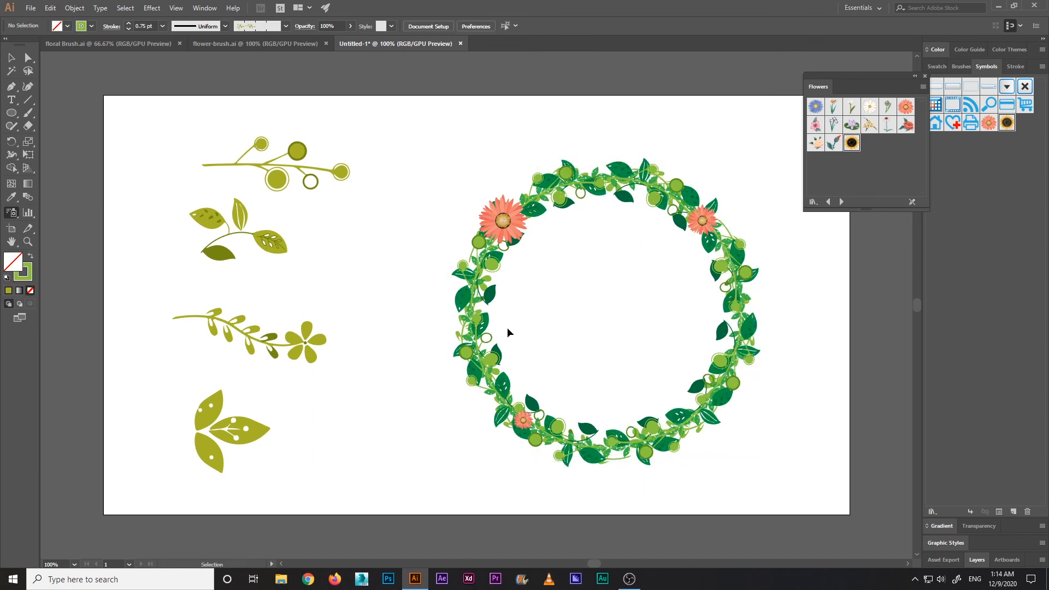
Place three sunflower symbols on the wreath's top, left side and lower right, and deselect them
left_click_drag(855, 145, 633, 195)
key("v")
left_click_drag(620, 180, 703, 419)
left_click(806, 411)
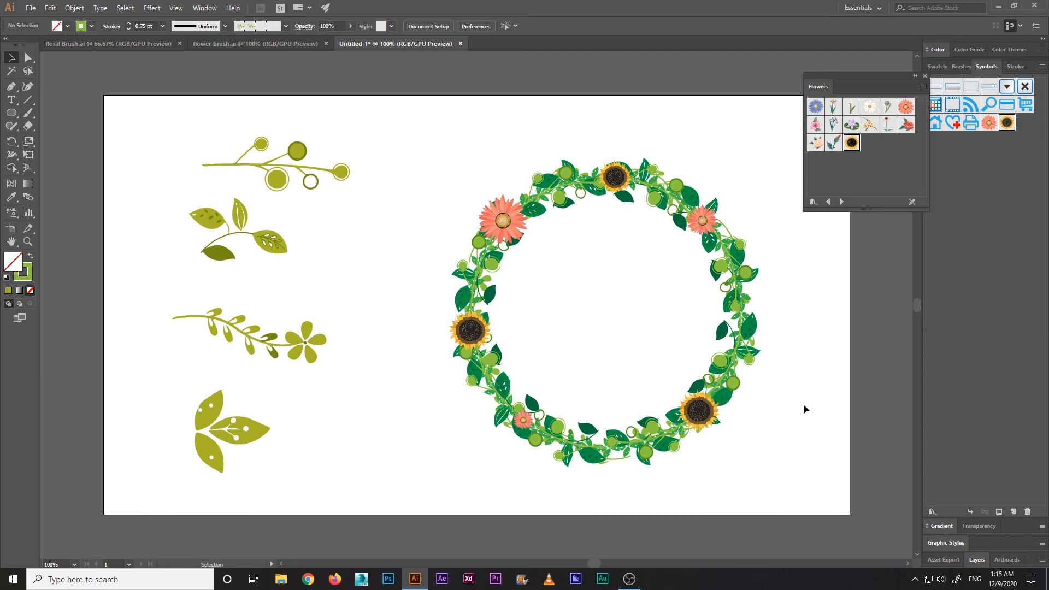
Inspect the decorated wreath and the source plant motifs at close range
key("ctrl+equal")
left_click_drag(804, 408, 528, 366)
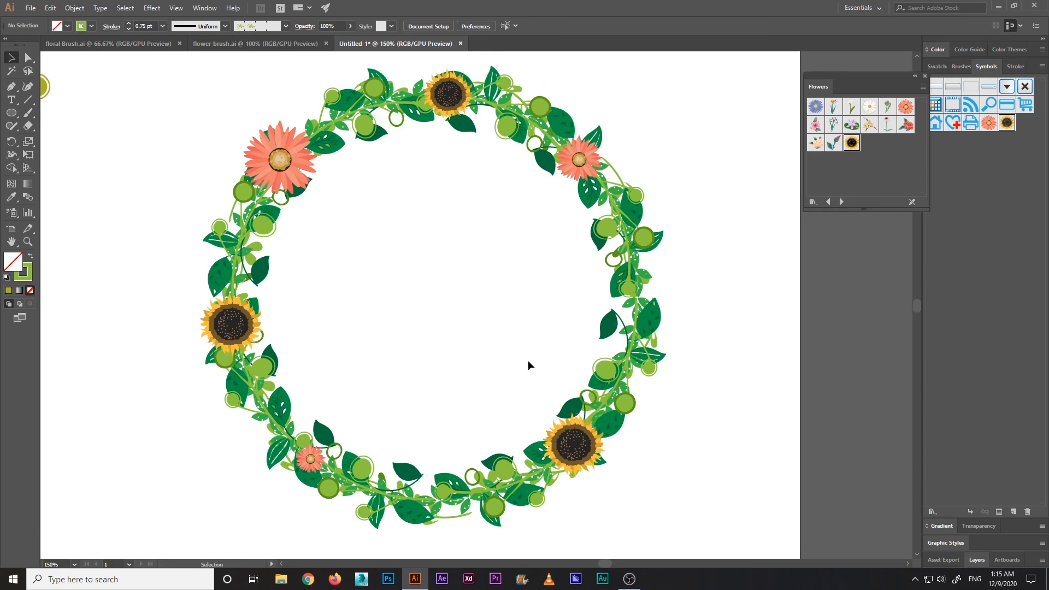
left_click_drag(437, 296, 752, 295)
left_click_drag(380, 294, 464, 286)
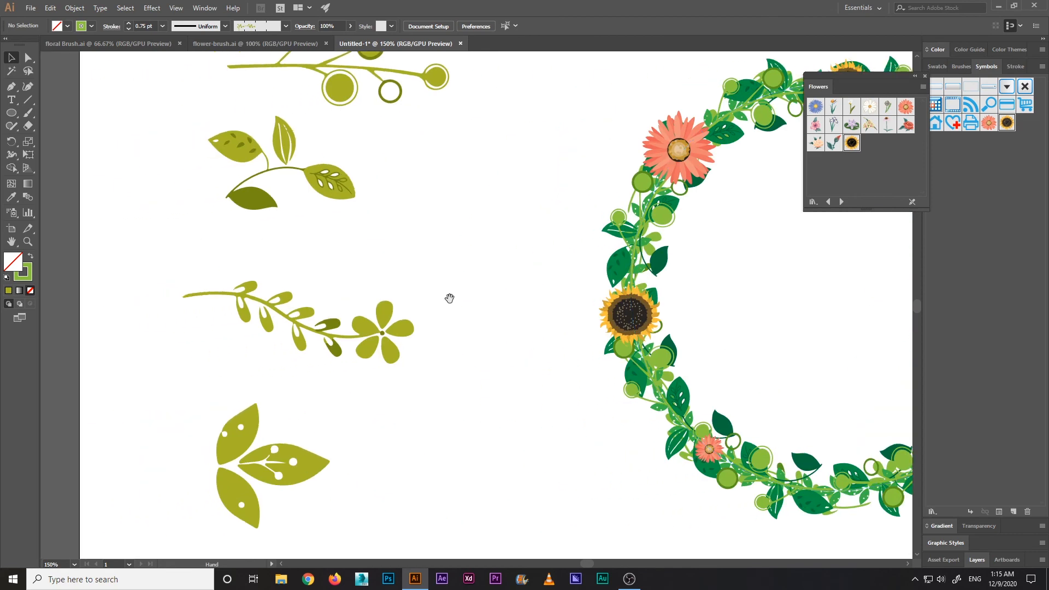
scroll(307, 419, "down", 1)
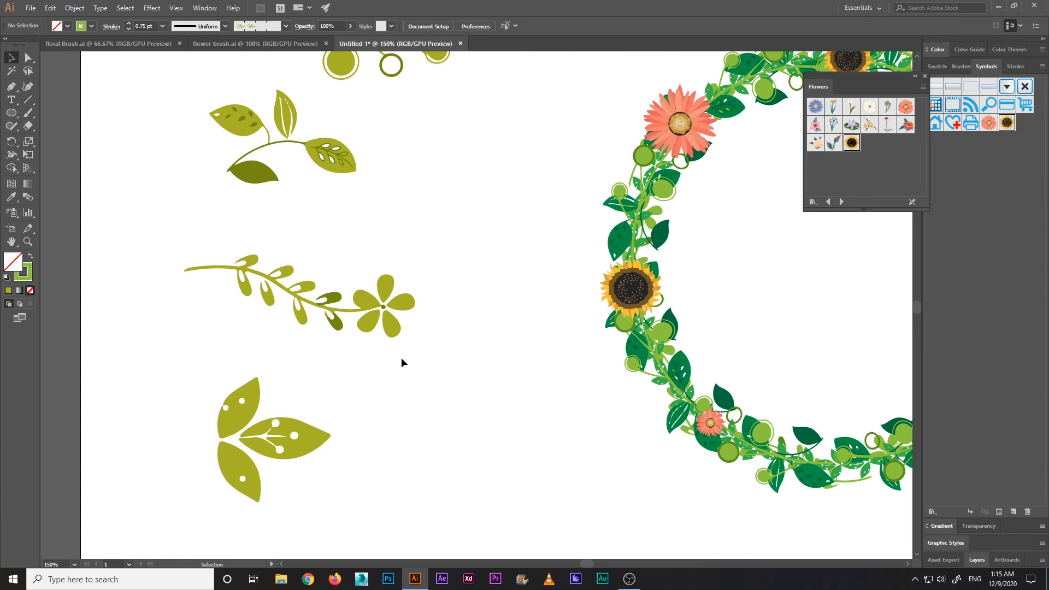
key("ctrl+0")
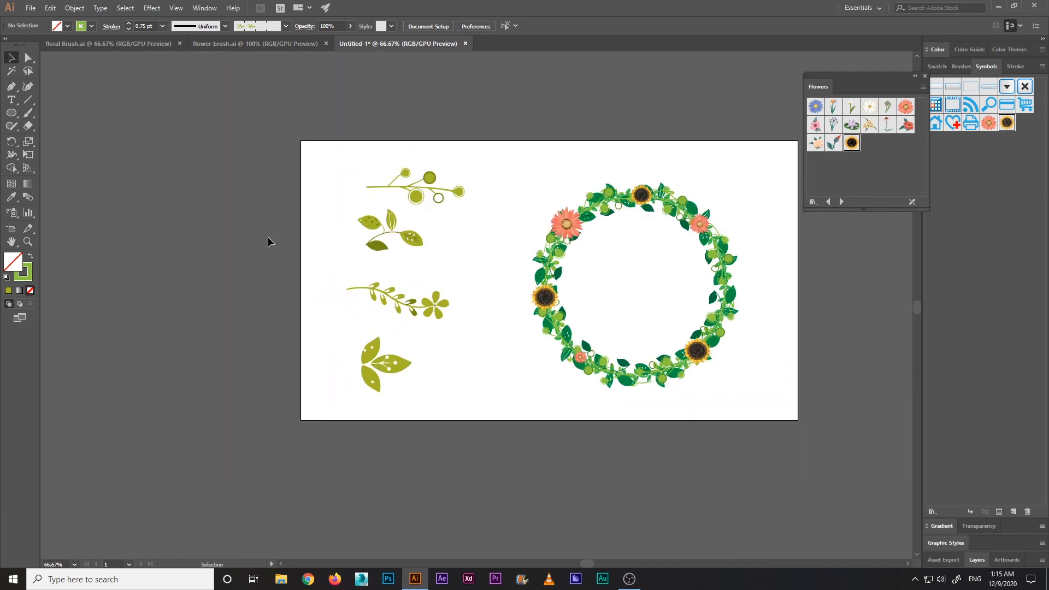
Review the black border patterns and the circular mandala in flower-brush.ai
left_click(154, 44)
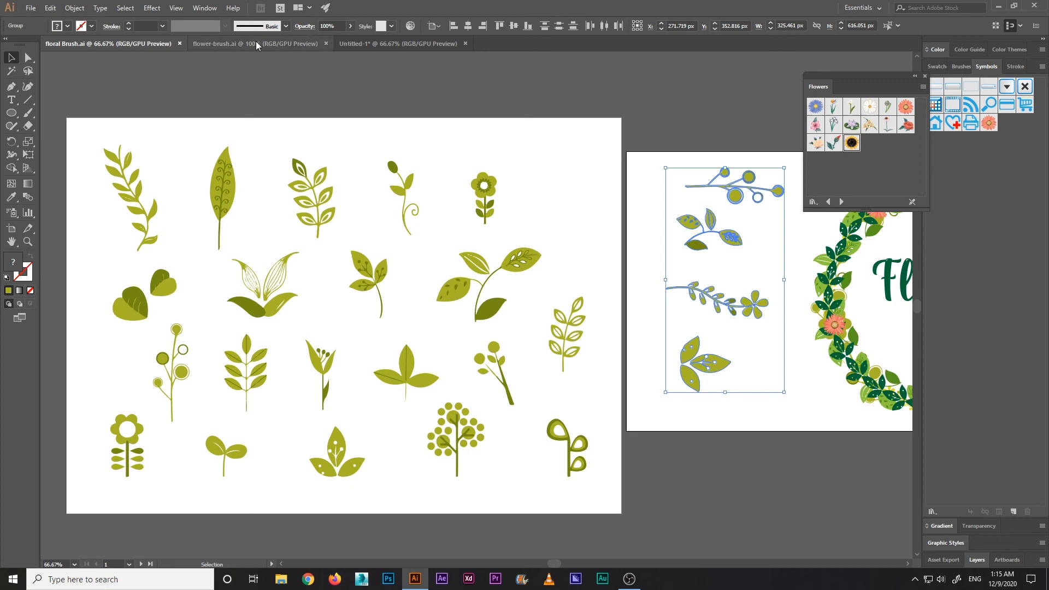
left_click(229, 43)
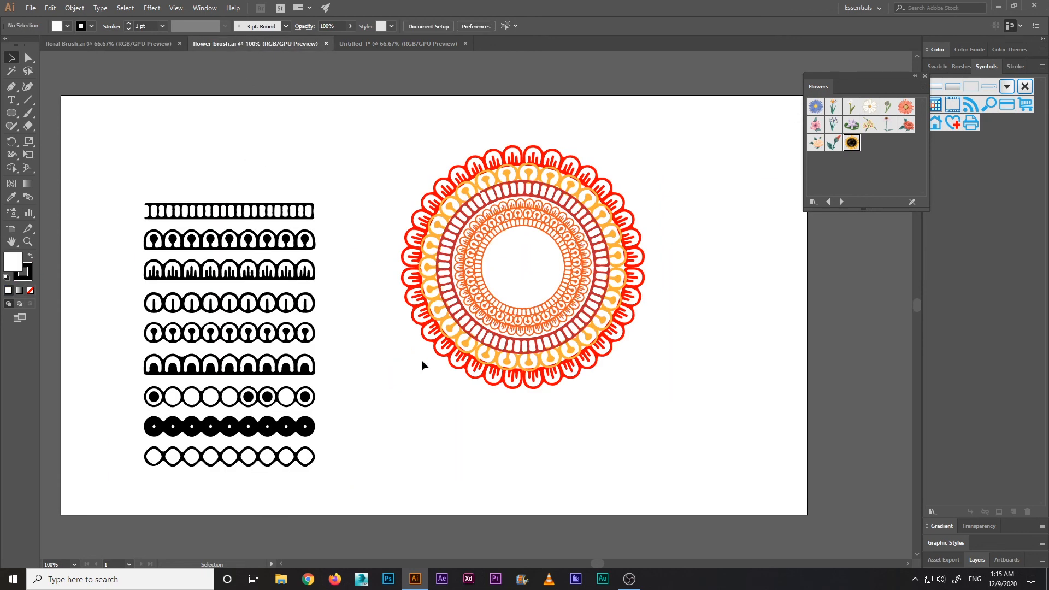
left_click_drag(405, 368, 426, 358)
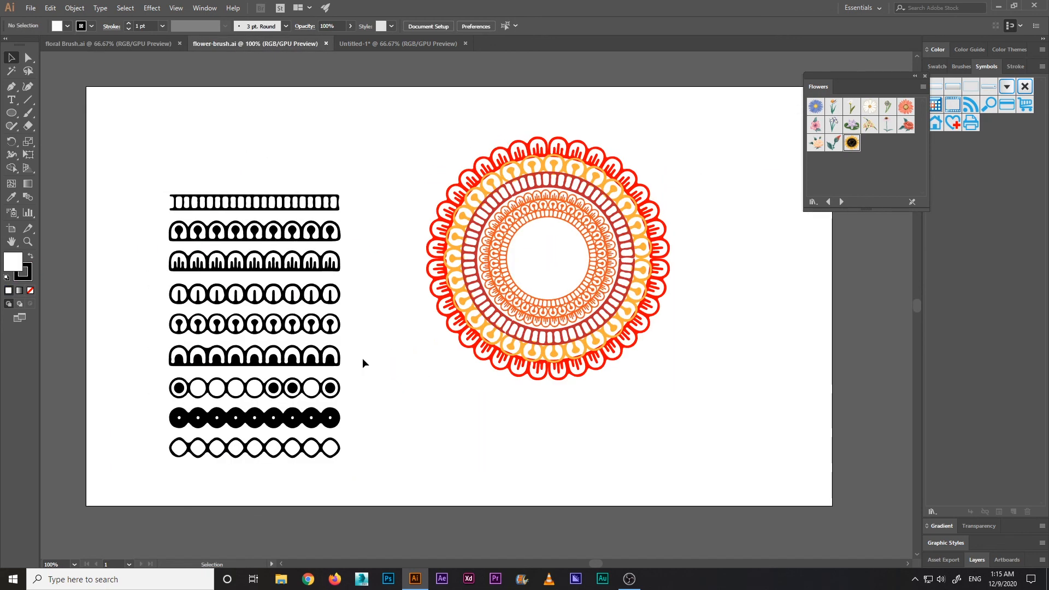
left_click_drag(366, 469, 150, 164)
left_click(155, 156)
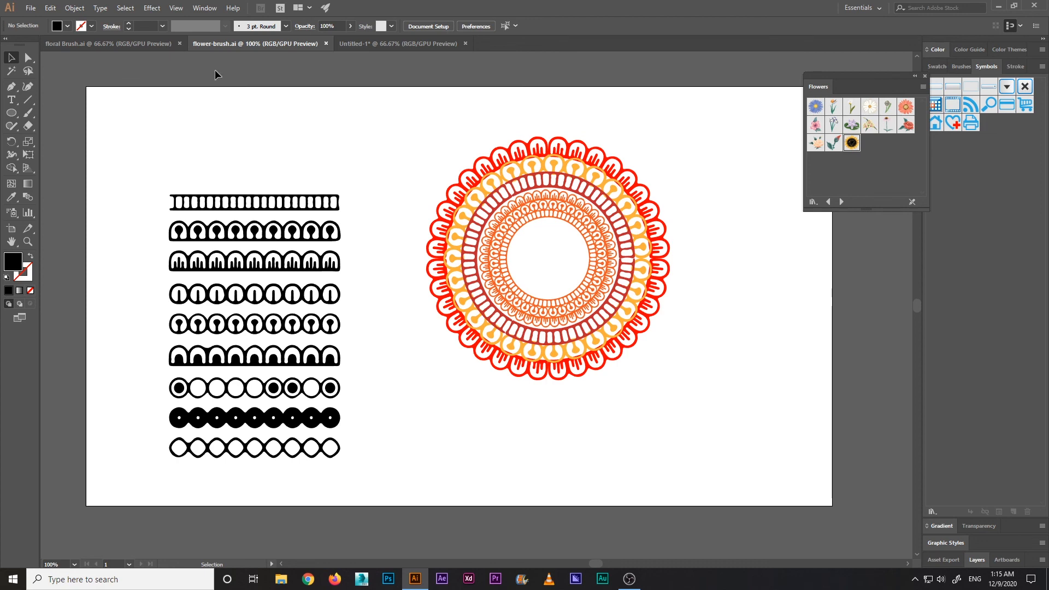
Examine the plant motifs and the lettered sample wreath in floral Brush.ai at 100% zoom
left_click(120, 43)
key("space")
left_click_drag(619, 154, 369, 169)
left_click_drag(477, 161, 342, 175)
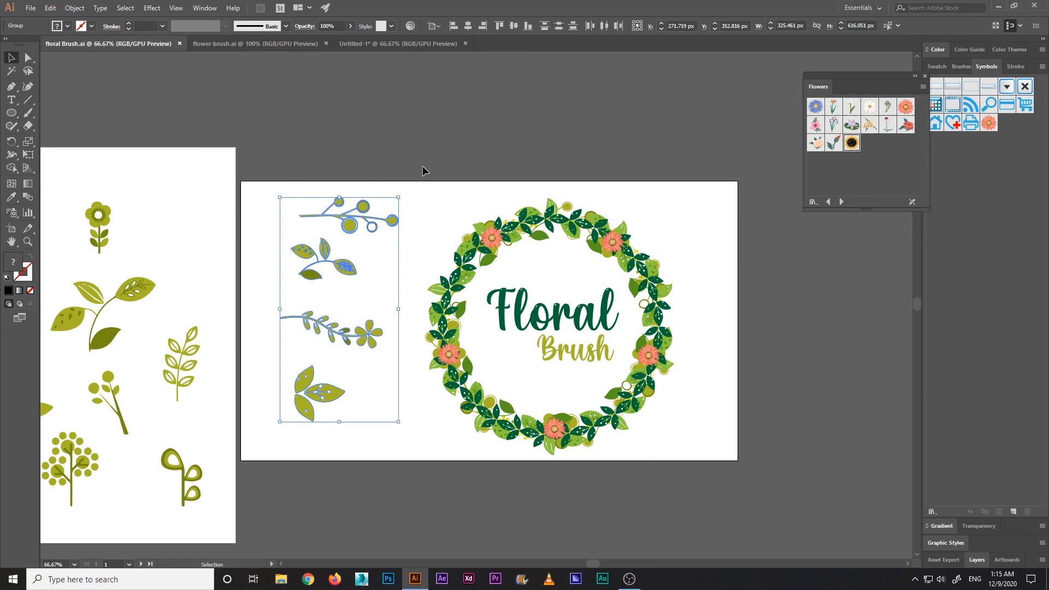
key("ctrl+1")
key("space")
left_click_drag(424, 173, 192, 166)
left_click(238, 103)
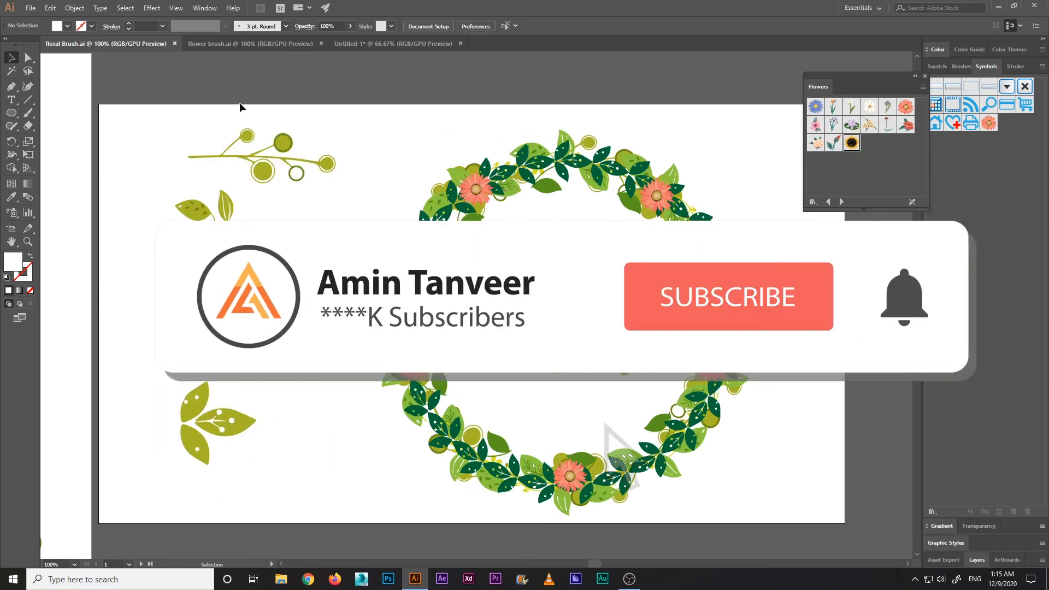